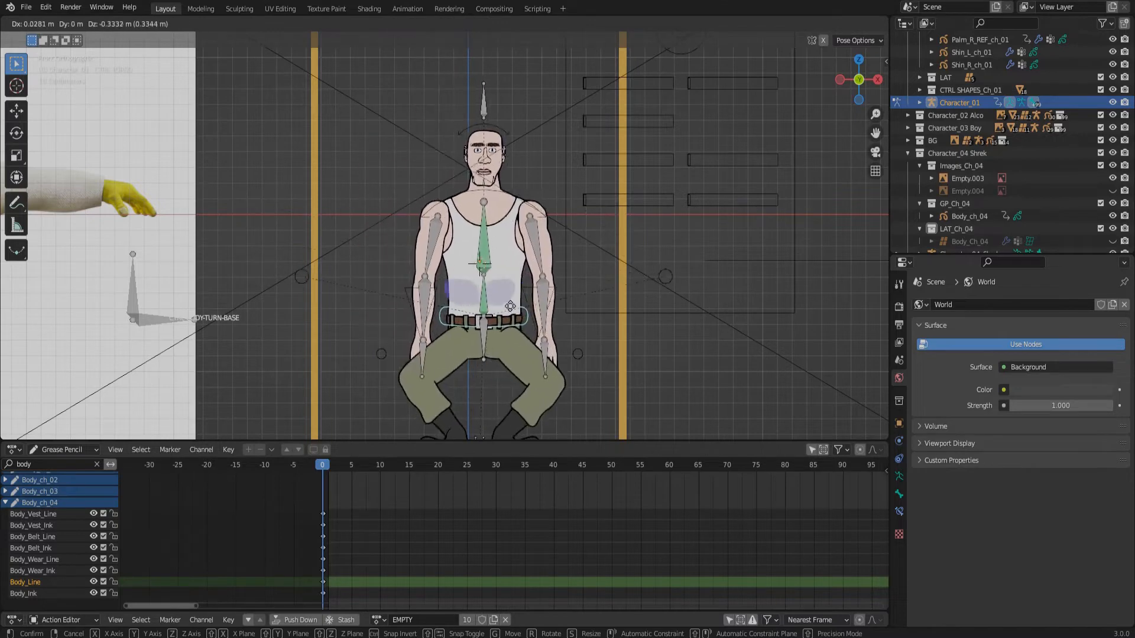
Test the white-vest character's rig by posing the body control and rotating the forearm bones, cancelling each transform
right_click(479, 276)
left_click(423, 254)
key("r")
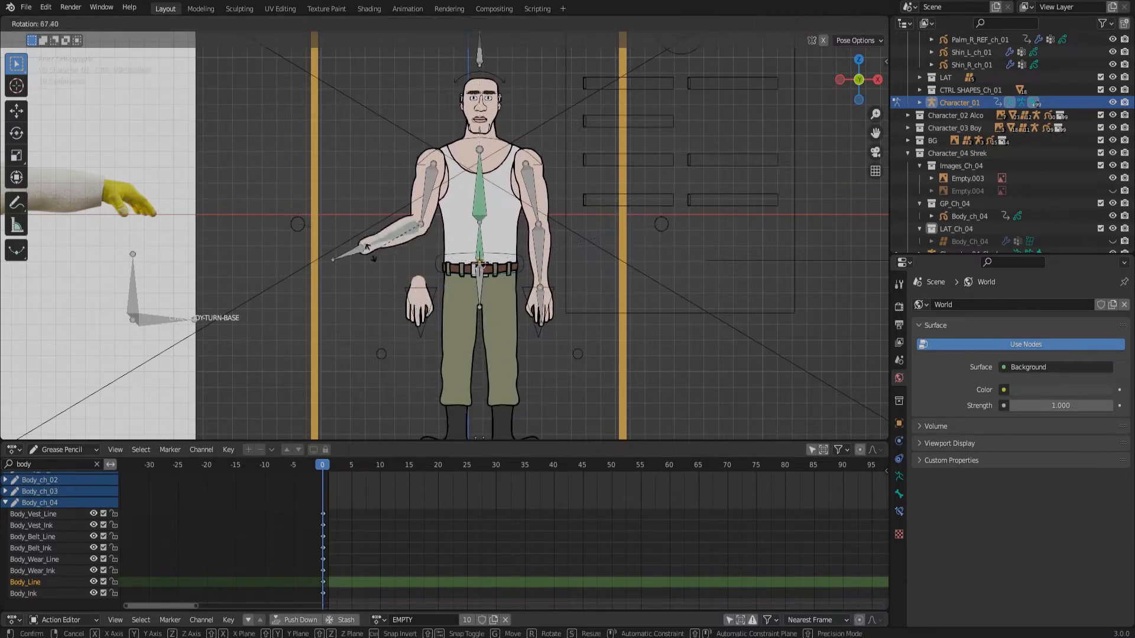
right_click(394, 257)
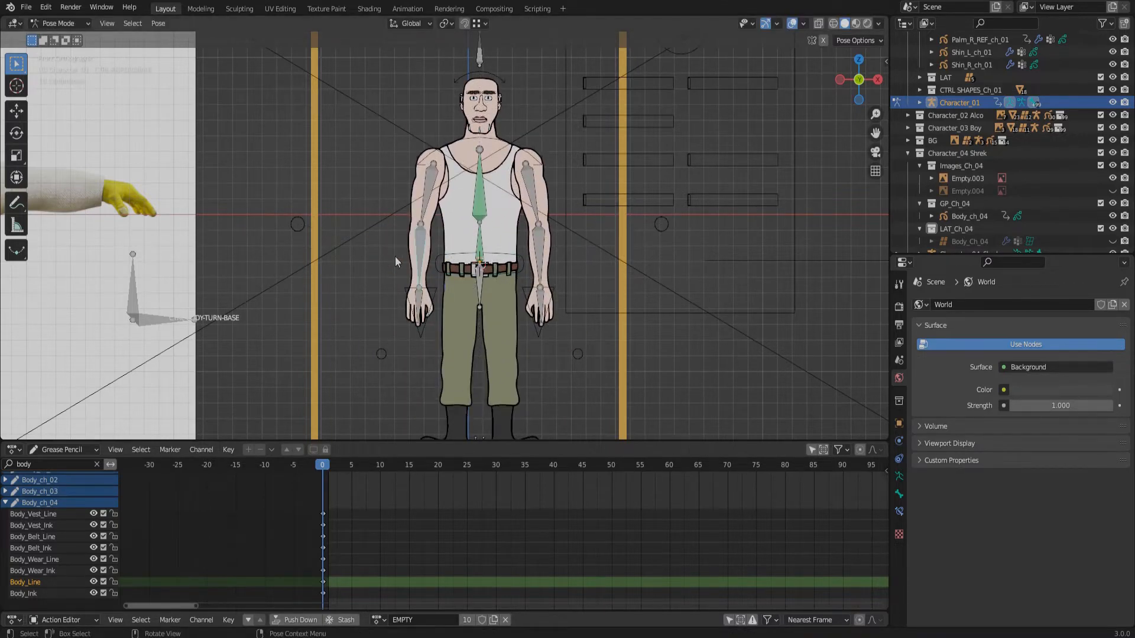
left_click(539, 258, "shift")
key("r")
right_click(516, 261)
Examine the driver on the TimeOffset Frame value of the Palm_R_ch_01 object in Object Mode, including its control bone
left_click(59, 23)
left_click(53, 35)
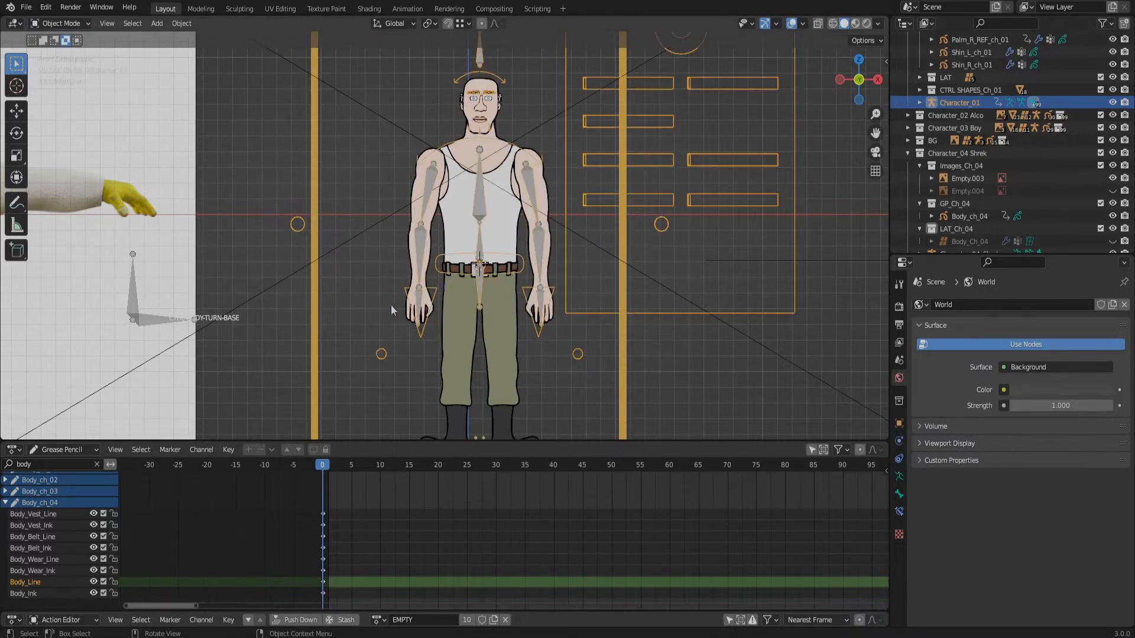
left_click(405, 314)
left_click(899, 441)
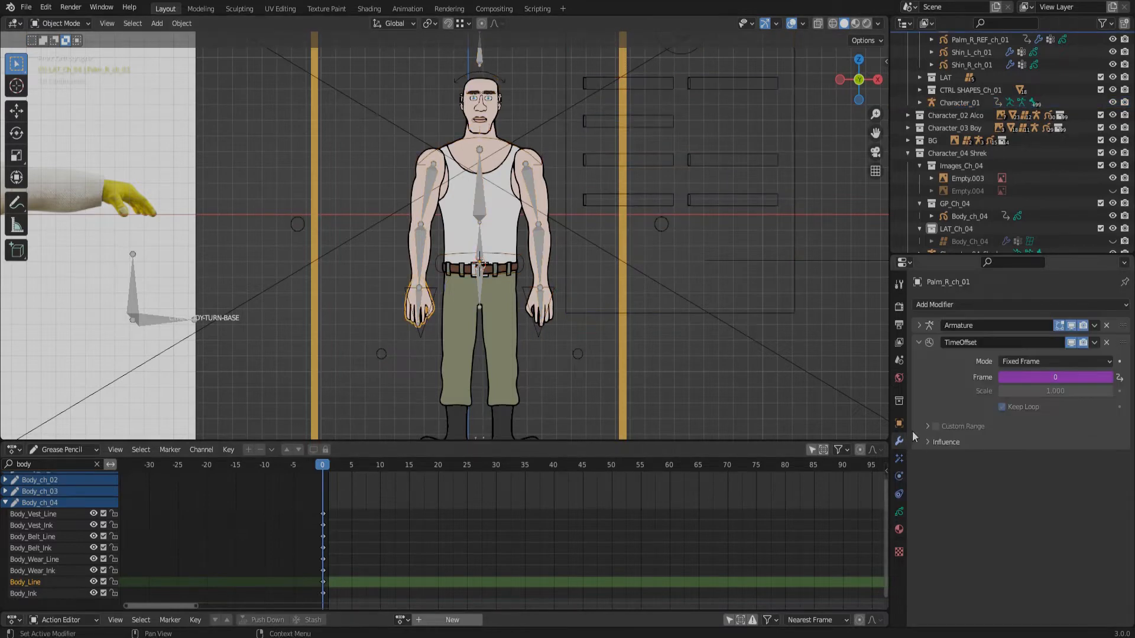
left_click(920, 325)
left_click(919, 325)
right_click(1027, 378)
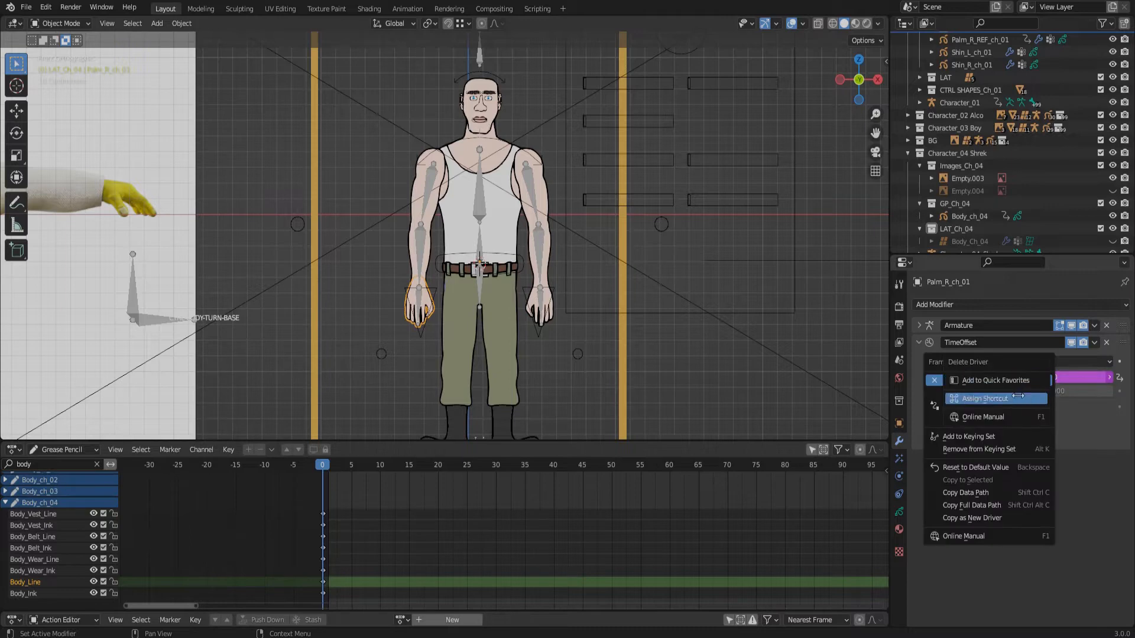
left_click(989, 420)
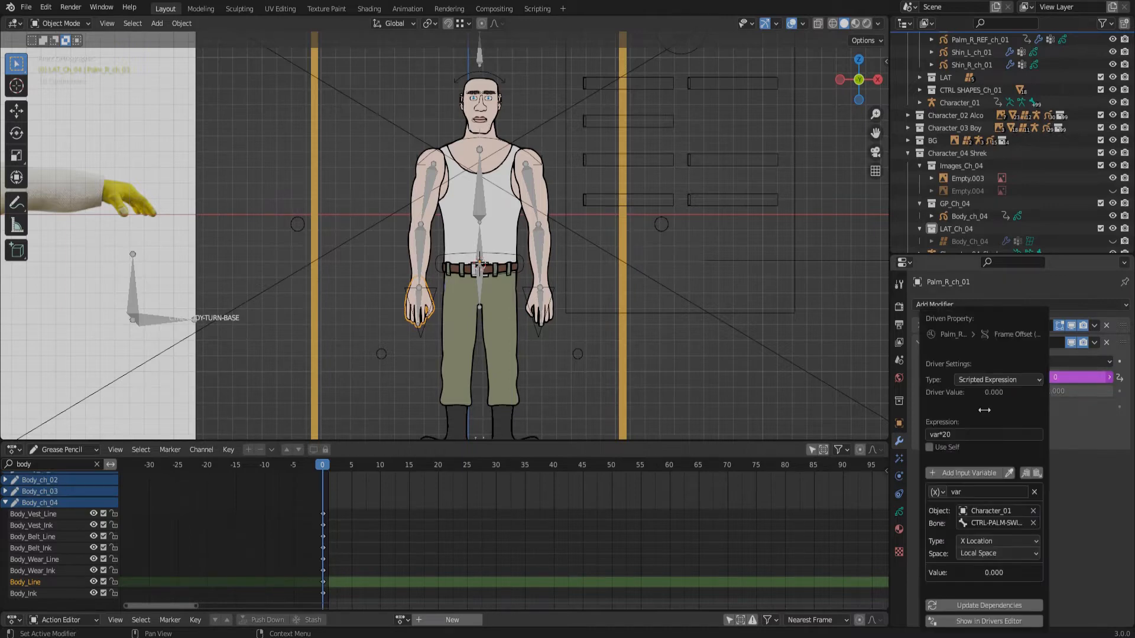
left_click(1005, 523)
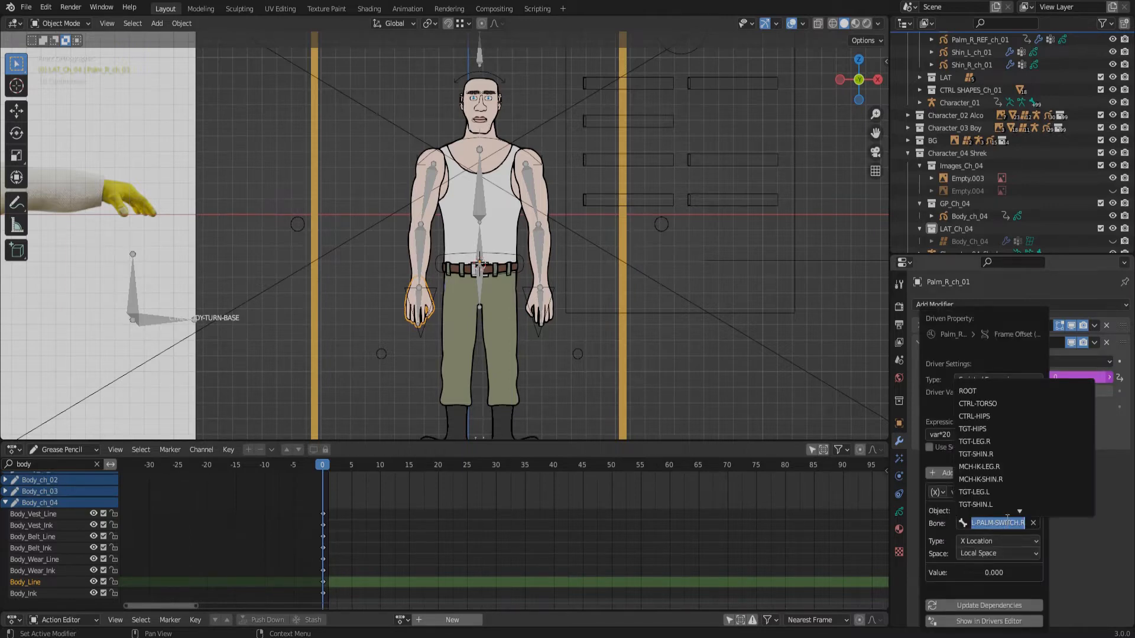
Rename the right palm's forearm vertex group as DEF-FORARM.R
left_click(899, 511)
scroll(944, 506, "down", 10)
scroll(944, 506, "down", 4)
double_click(962, 497)
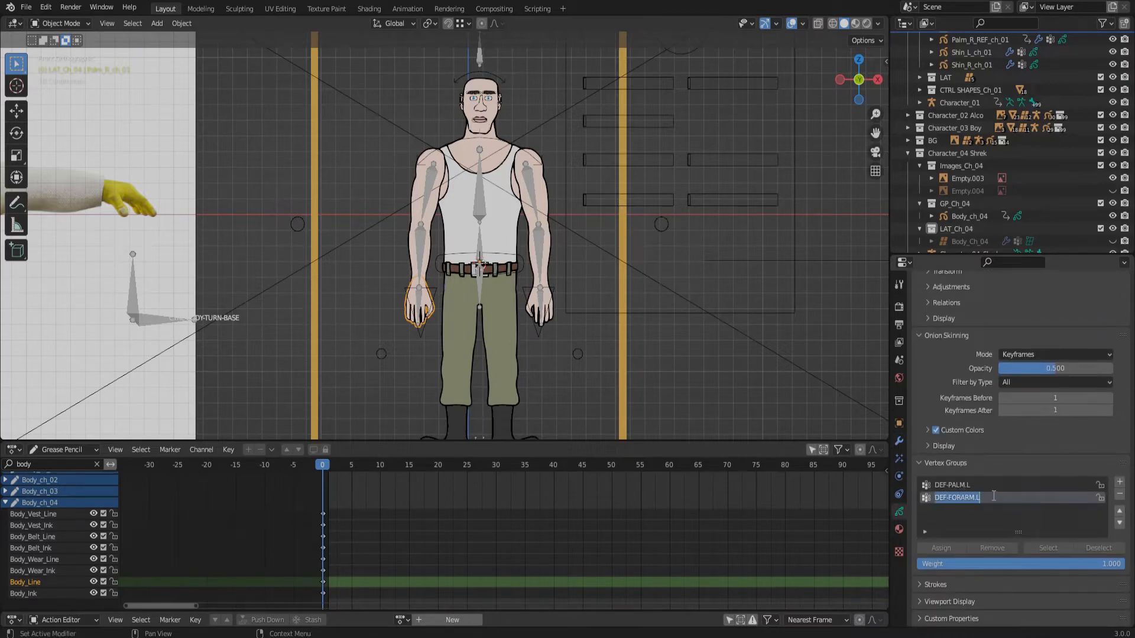
left_click(993, 496)
key("BackSpace")
type("R")
key("BackSpace")
key("BackSpace")
type(".R")
Remove the L suffix from the DEF-PALM.L vertex group's name on the right palm
double_click(986, 485)
left_click(985, 485)
key("BackSpace")
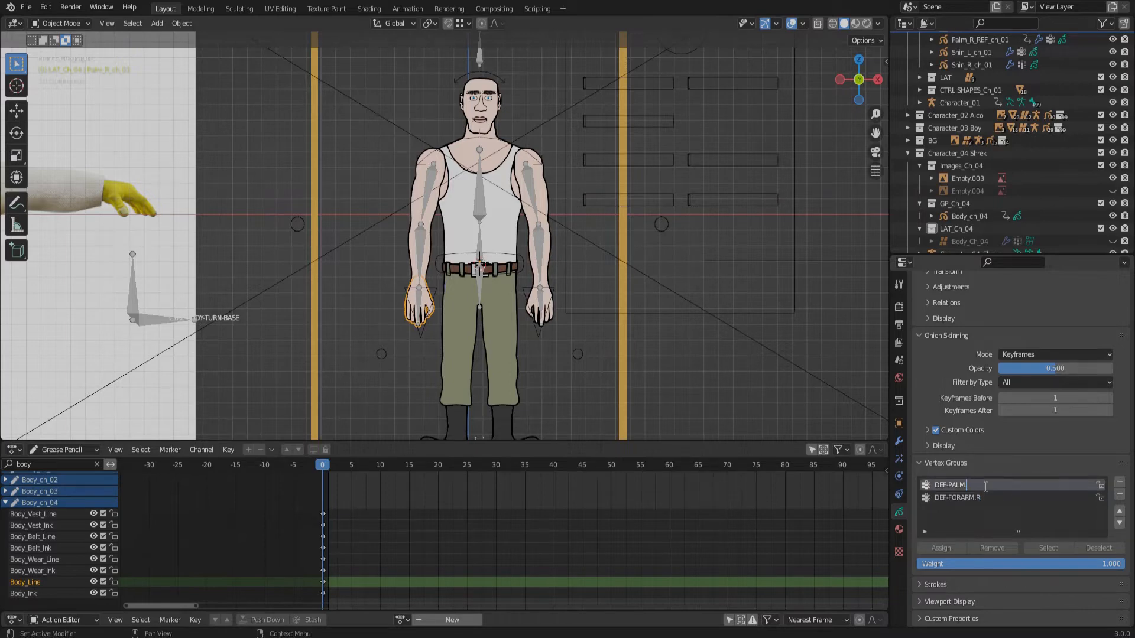
Put the Character_01 armature in Pose Mode and test rotating both forearms, cancelling the rotations
left_click(424, 264)
left_click(46, 24)
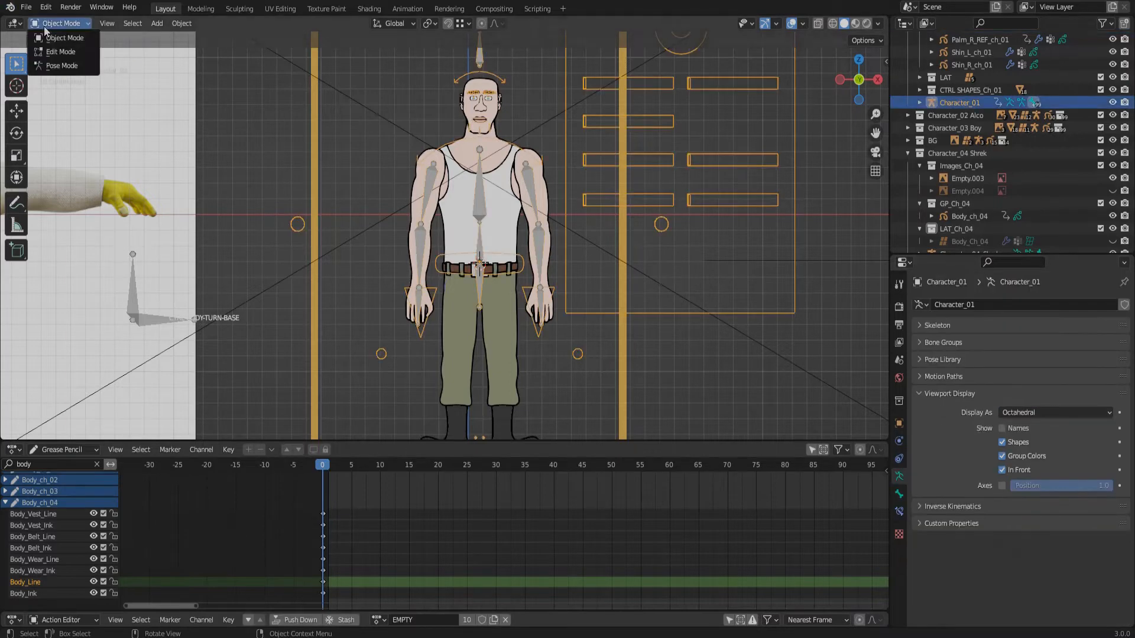
left_click(59, 23)
left_click(62, 66)
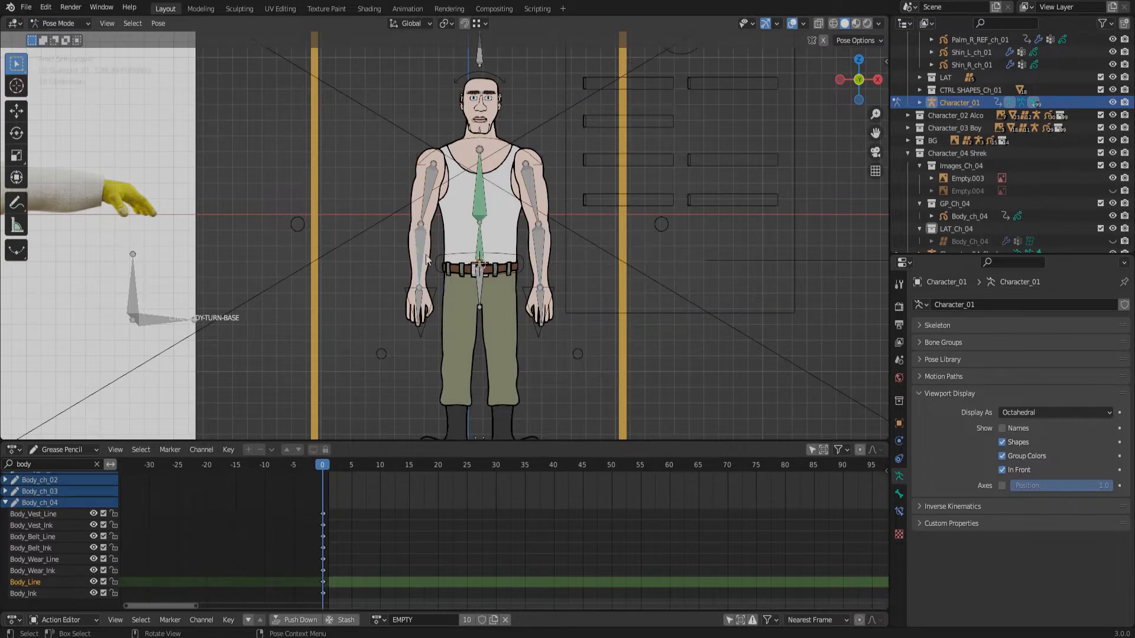
key("r")
right_click(387, 251)
left_click(545, 256)
key("r")
right_click(578, 236)
left_click(510, 271)
key("g")
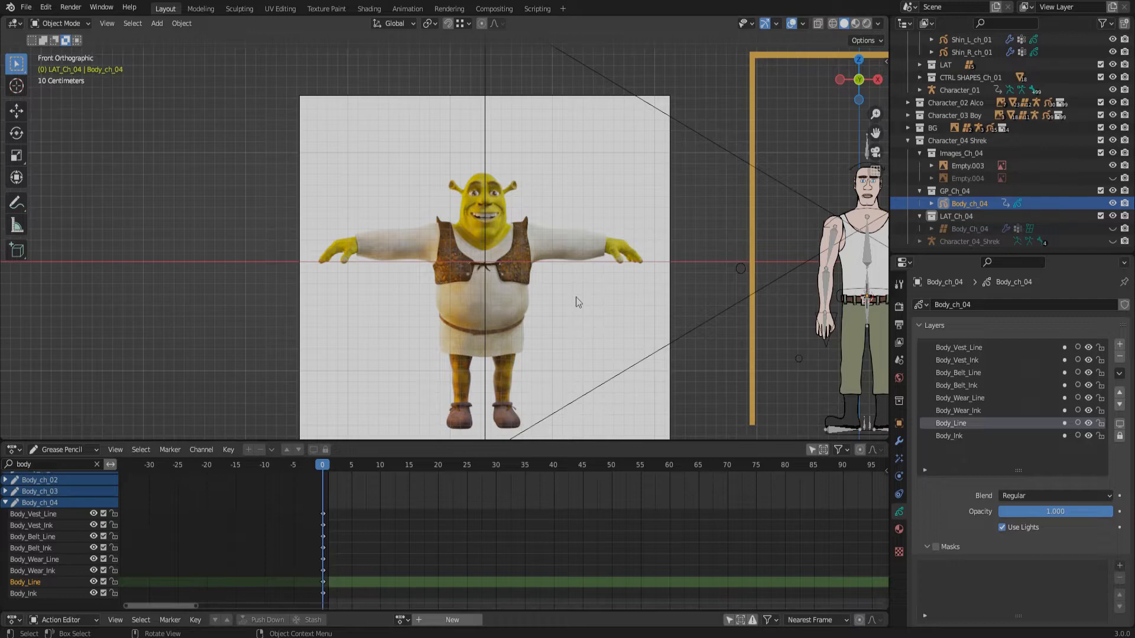
Add a blank Grease Pencil object to the scene and undo the addition
key("shift+a")
mouse_move(565, 374)
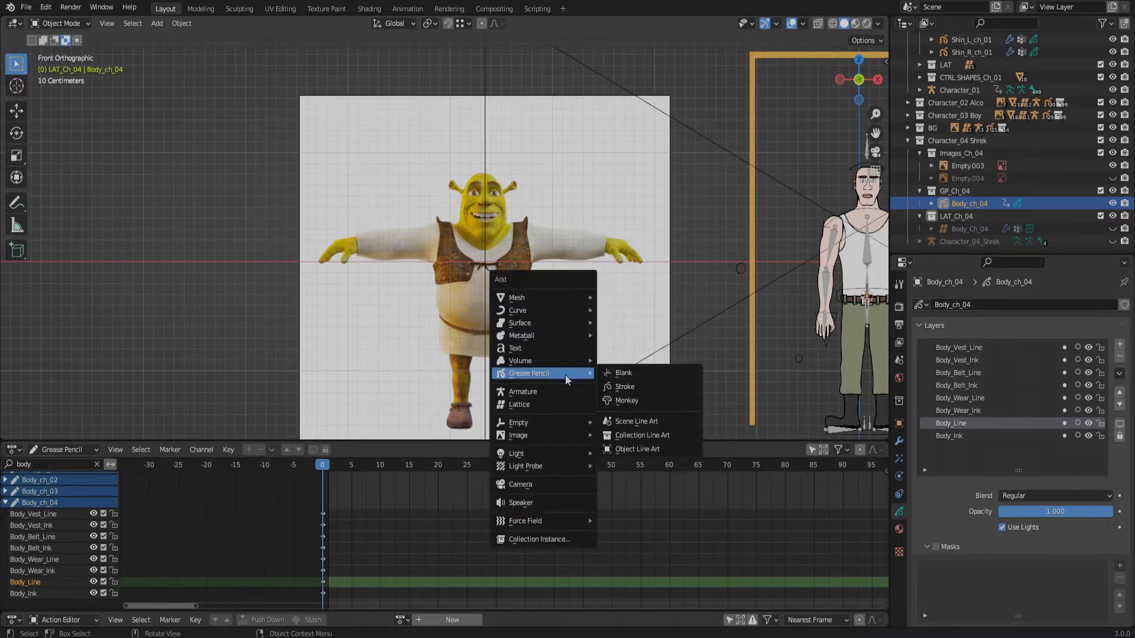
left_click(616, 374)
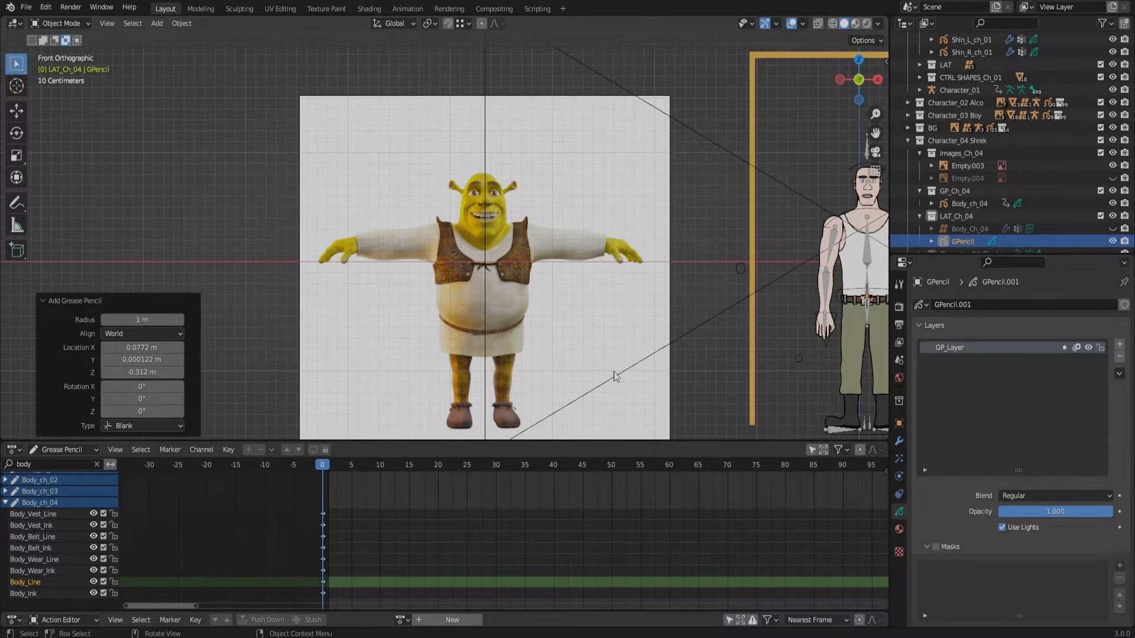
key("ctrl+z")
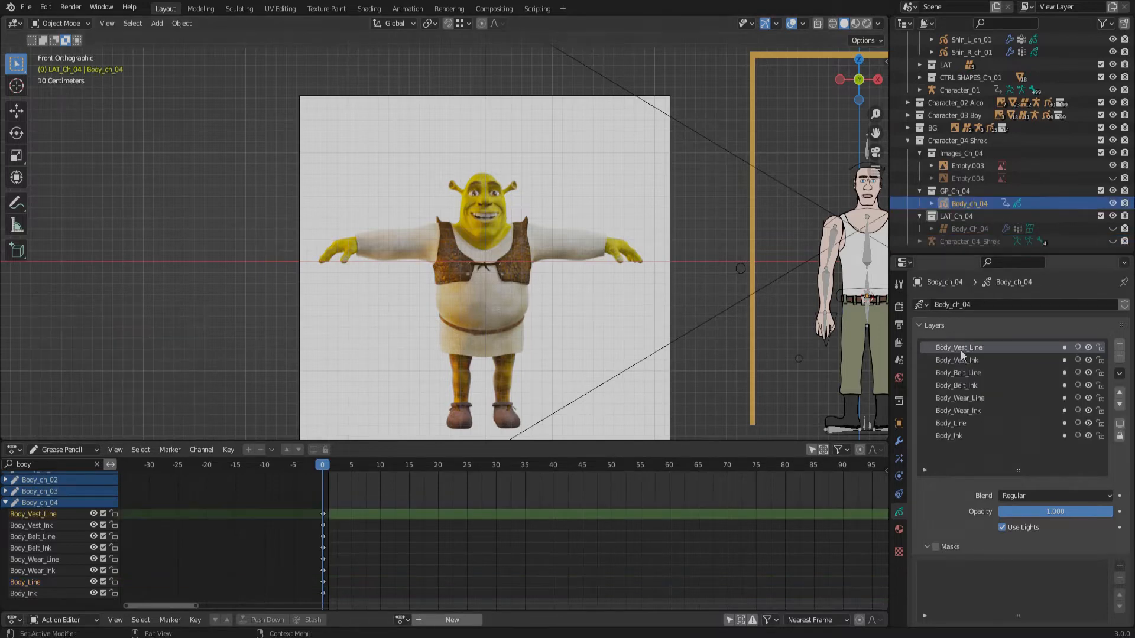
Enlarge the Properties editor to show the full layer list of Body_ch_04 beside the Shrek reference image
left_click_drag(891, 348, 648, 332)
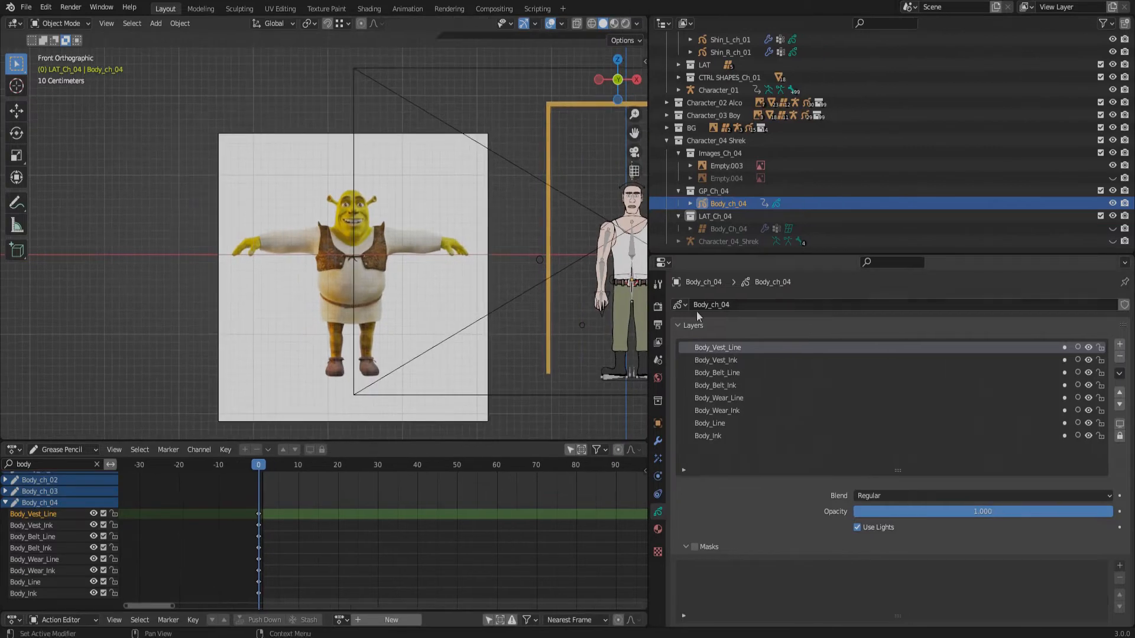
left_click_drag(708, 254, 699, 173)
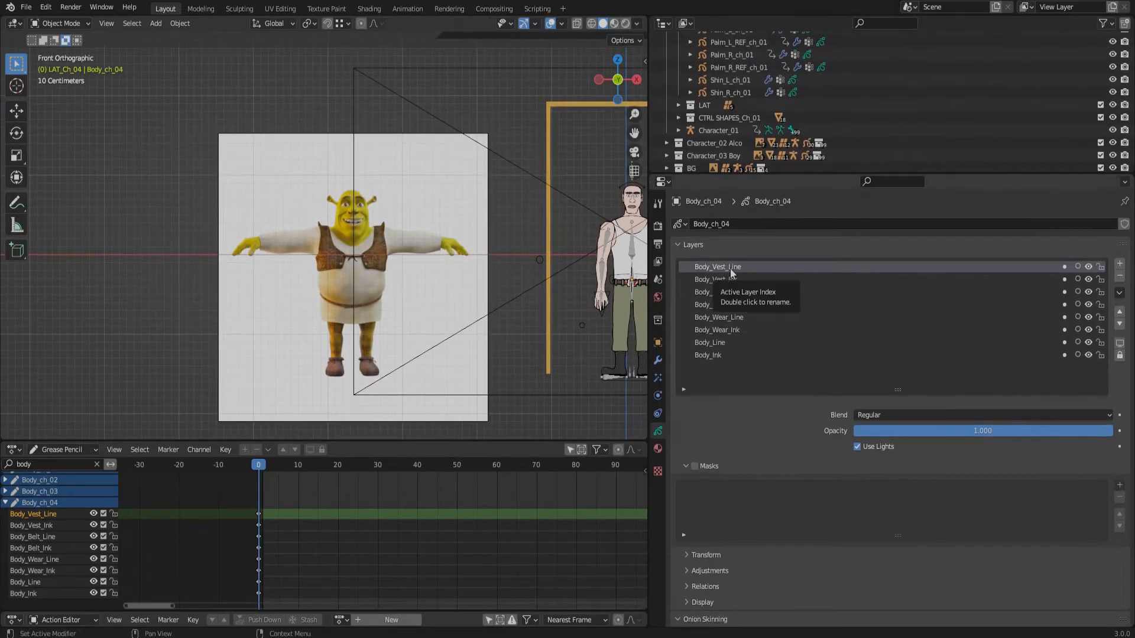
scroll(326, 278, "up", 3)
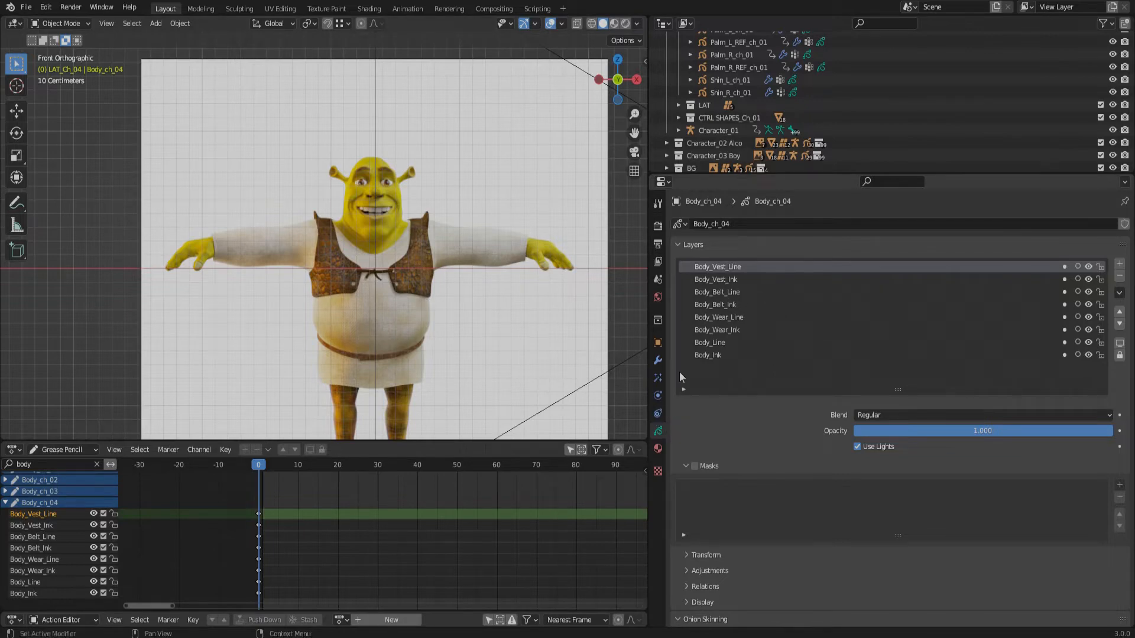
left_click(659, 414)
left_click(658, 431)
left_click(1119, 265)
left_click(1119, 276)
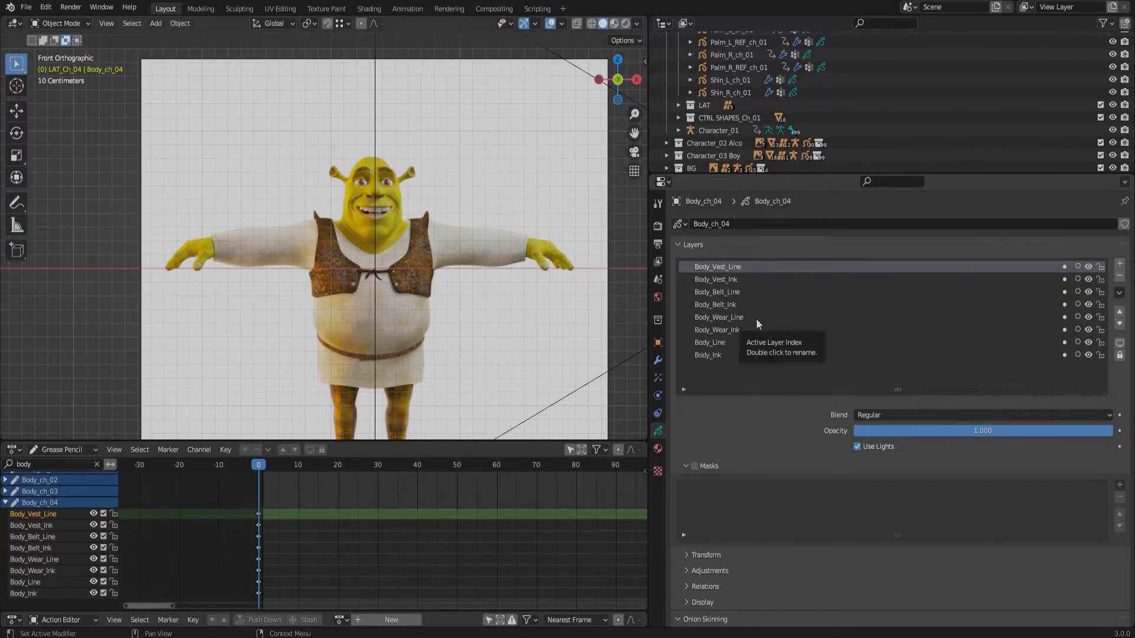
Add a material slot to Body_ch_04 and assign the existing Black_Line.001 material to it
left_click(658, 449)
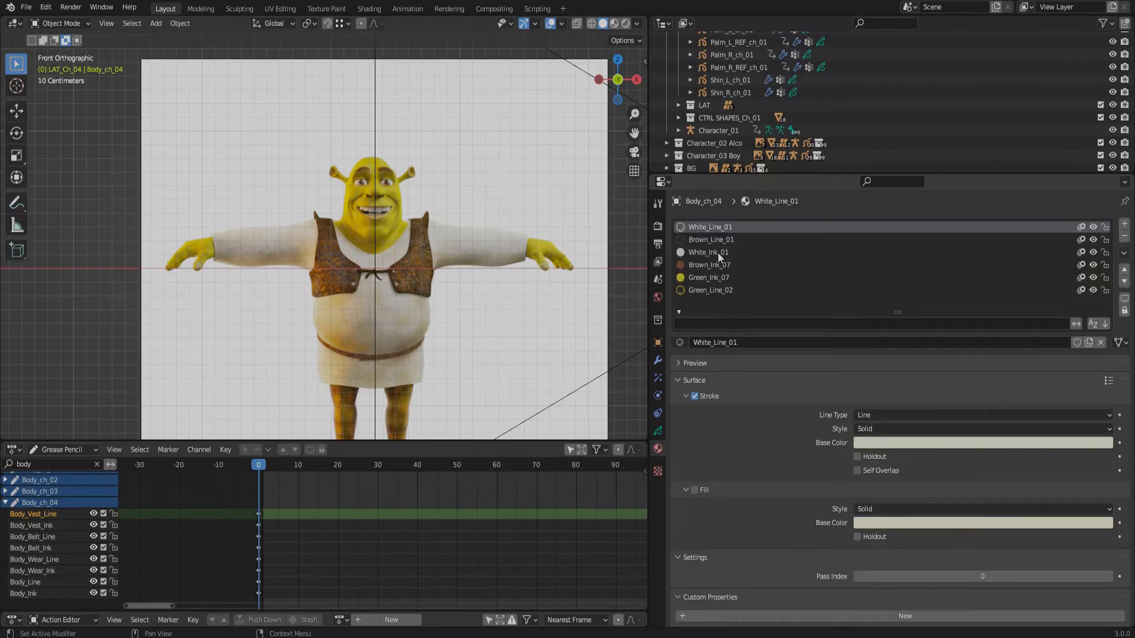
left_click(1124, 224)
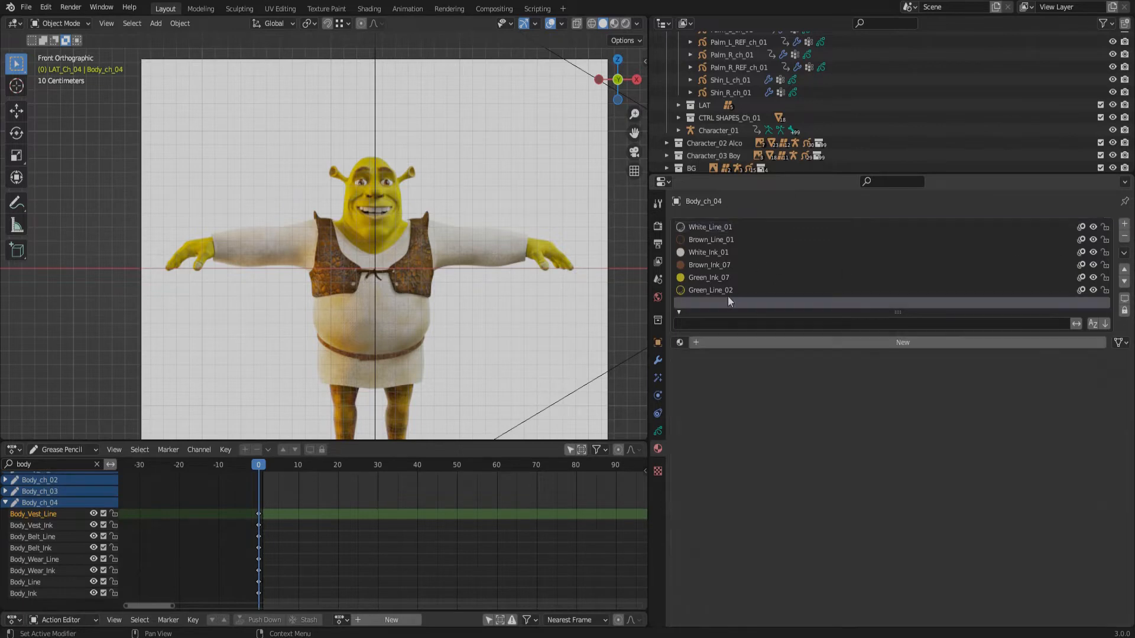
left_click(679, 343)
left_click(731, 434)
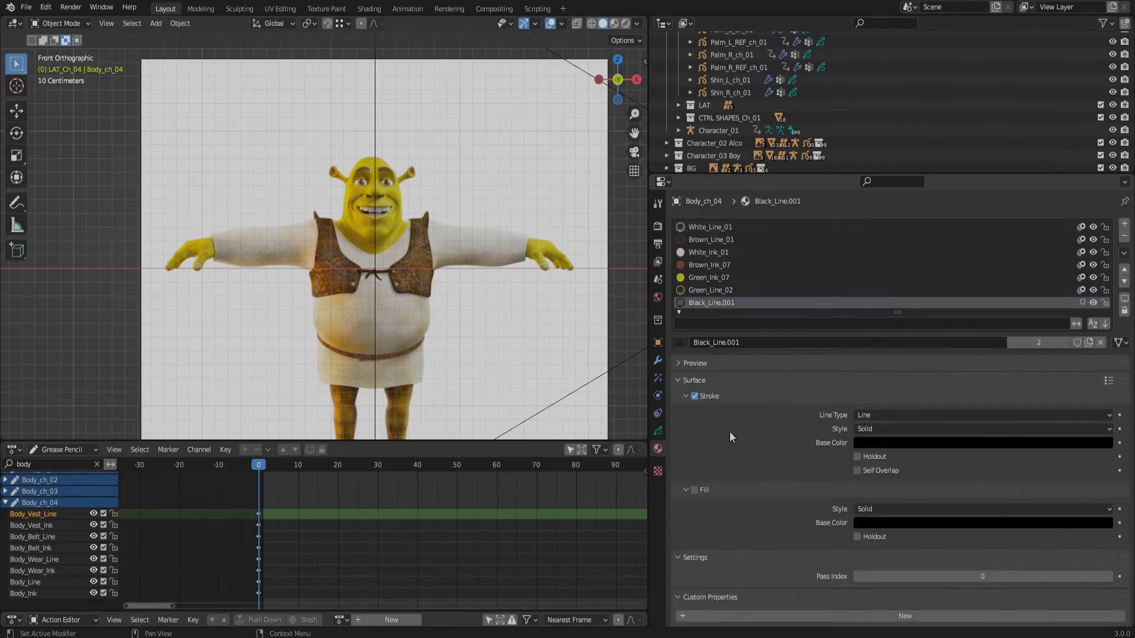
Change the material in the newly added slot of Body_ch_04 to Black_Line
scroll(775, 288, "down", 1)
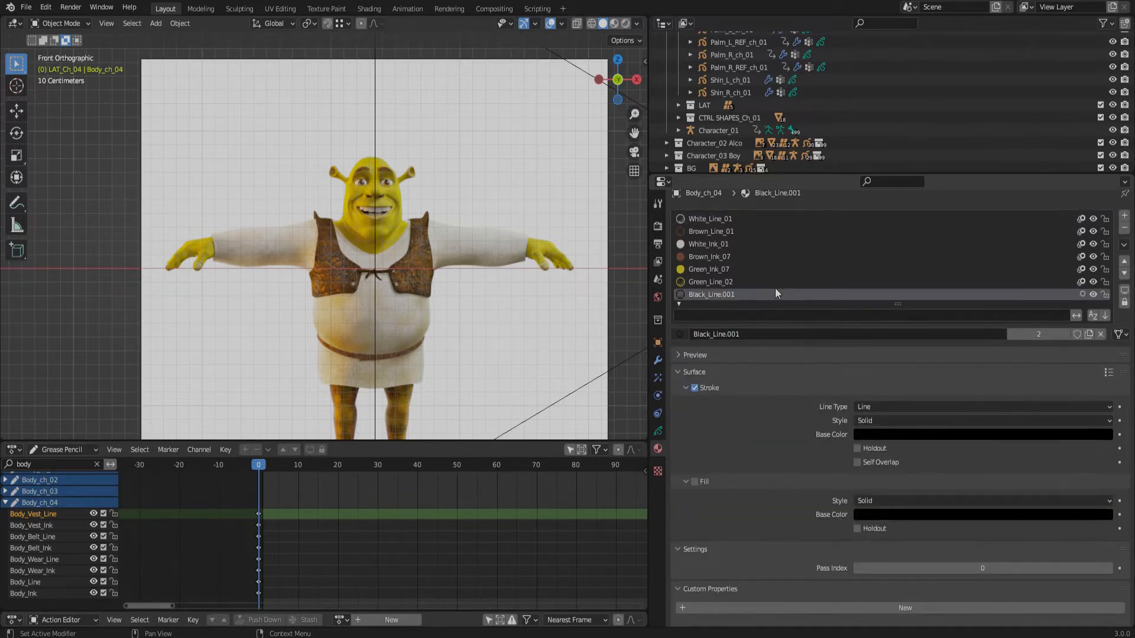
left_click(680, 334)
left_click(687, 335)
key("ctrl+z")
left_click(685, 341)
left_click(732, 422)
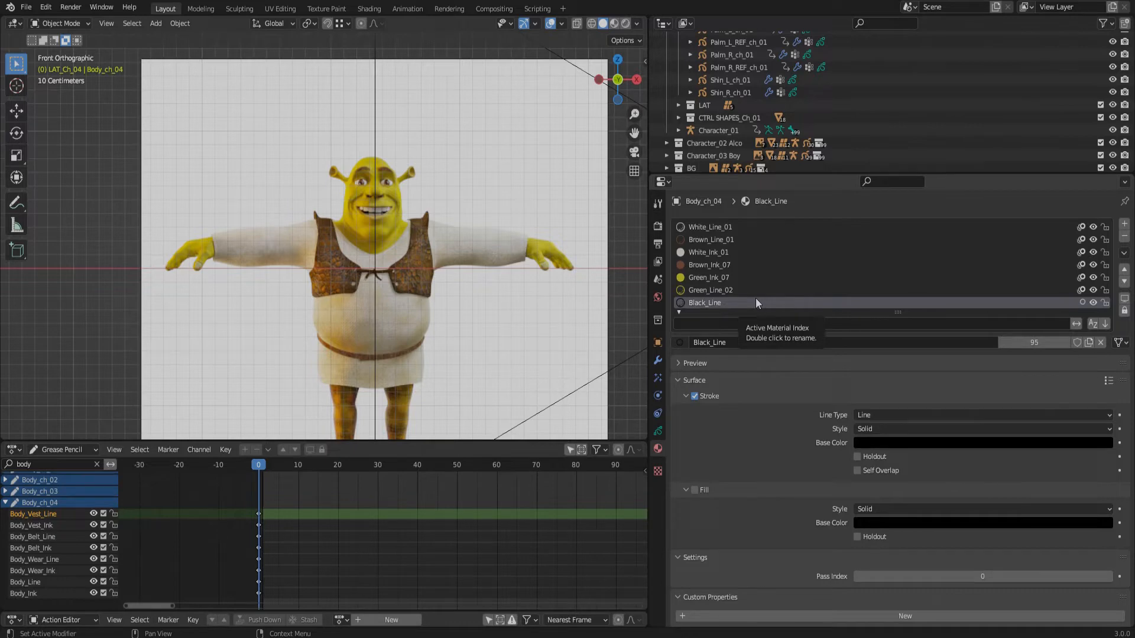
Create a new material in another slot of Body_ch_04 with Stroke disabled, Fill enabled and an adjusted fill colour
scroll(759, 295, "down", 1)
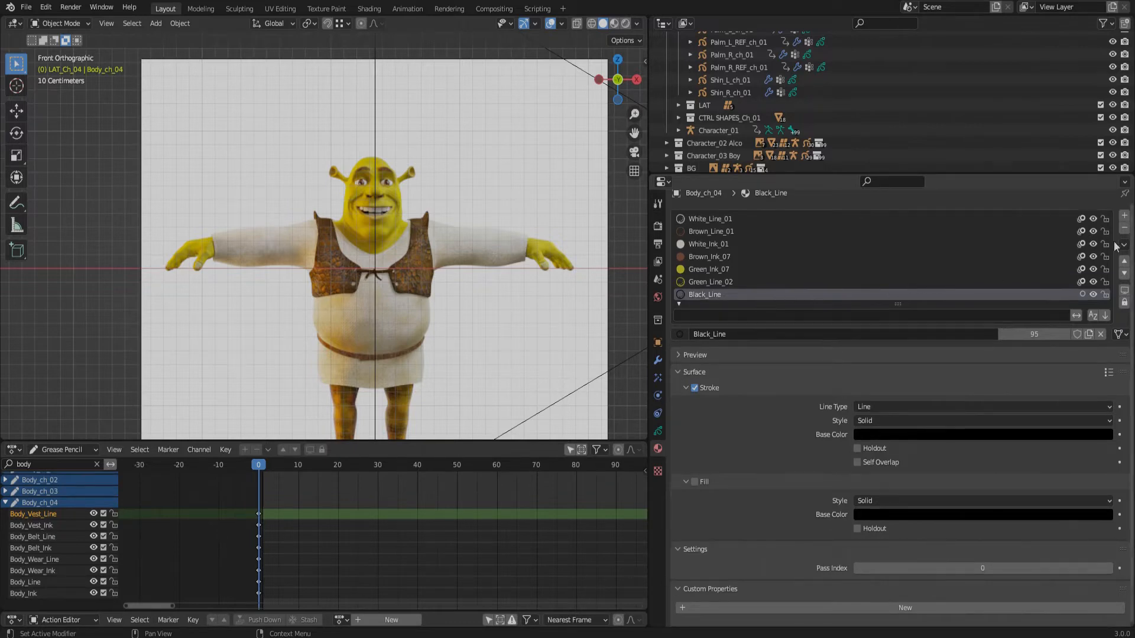
left_click(1124, 216)
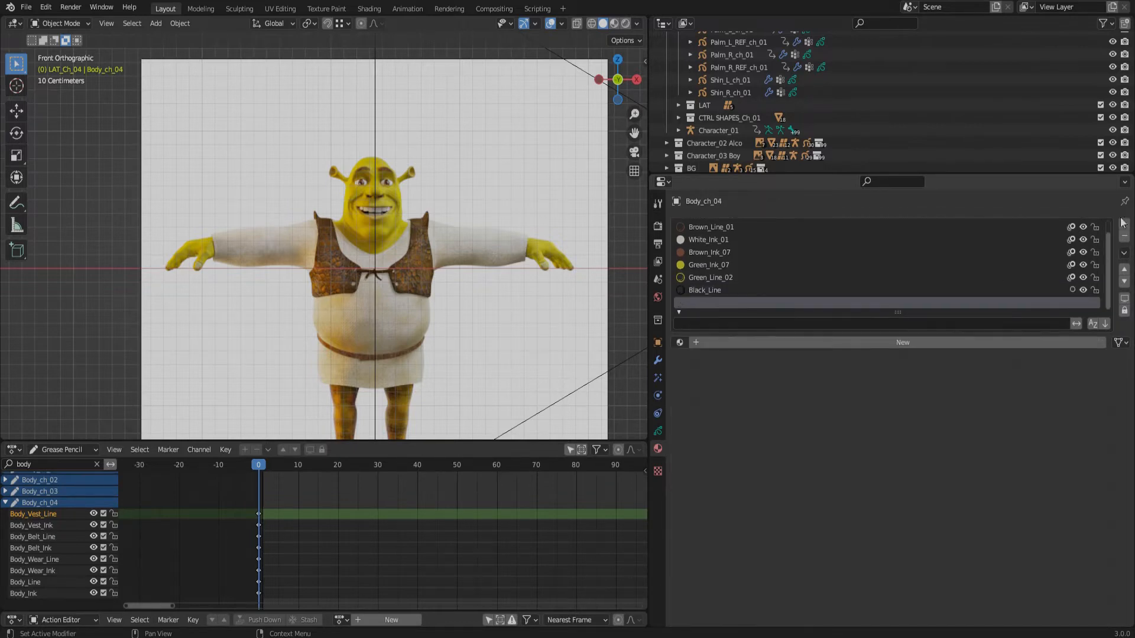
left_click(868, 342)
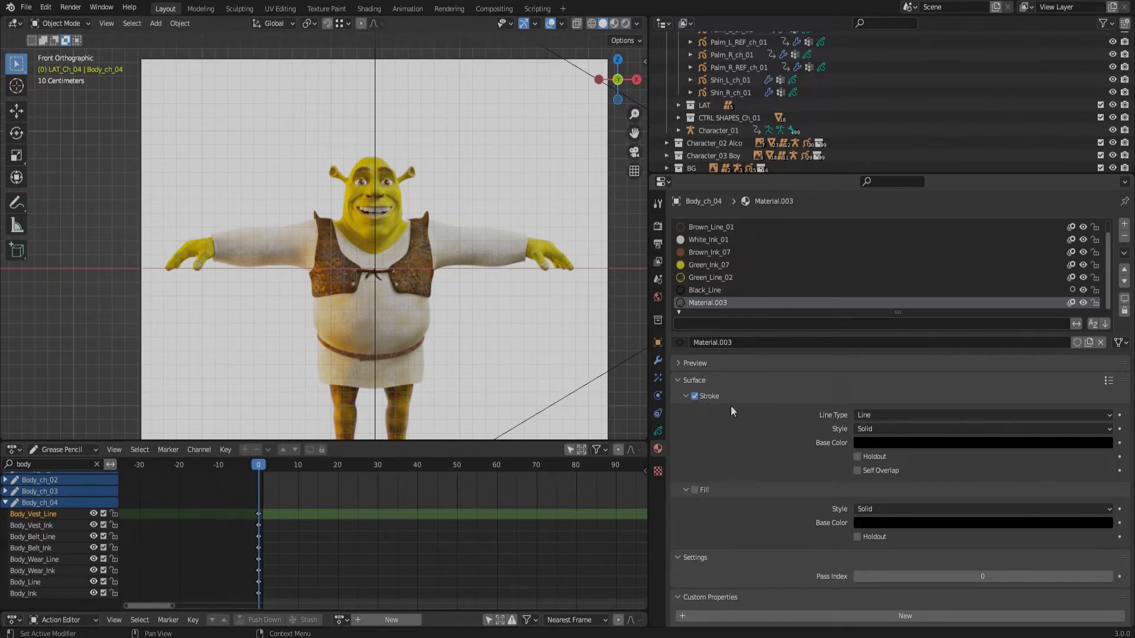
left_click(891, 444)
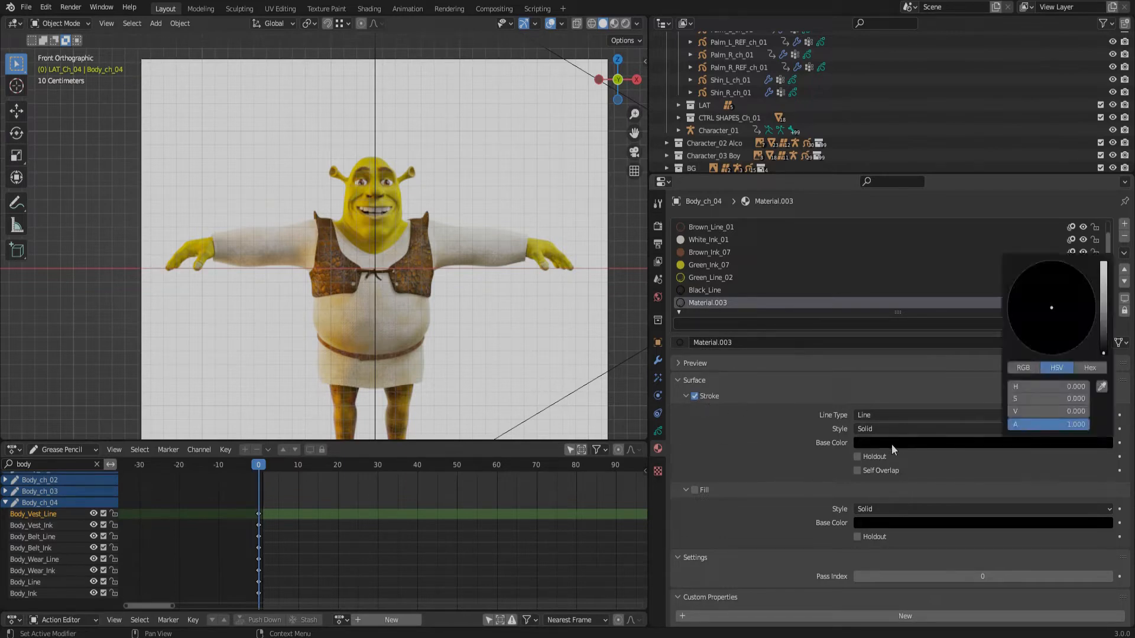
left_click(695, 395)
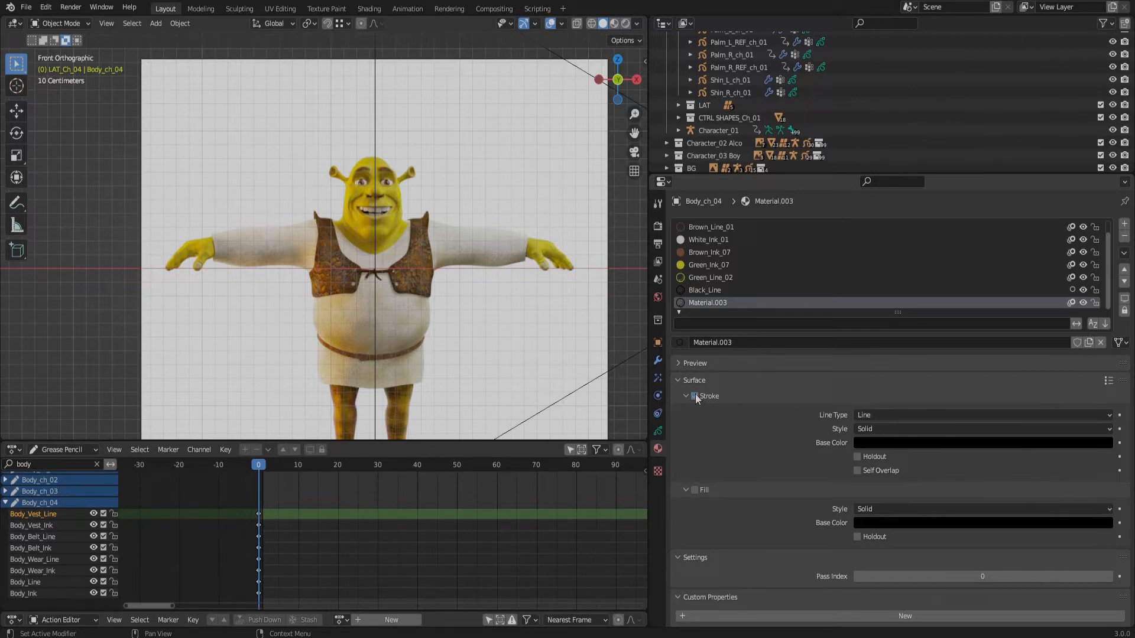
left_click(694, 489)
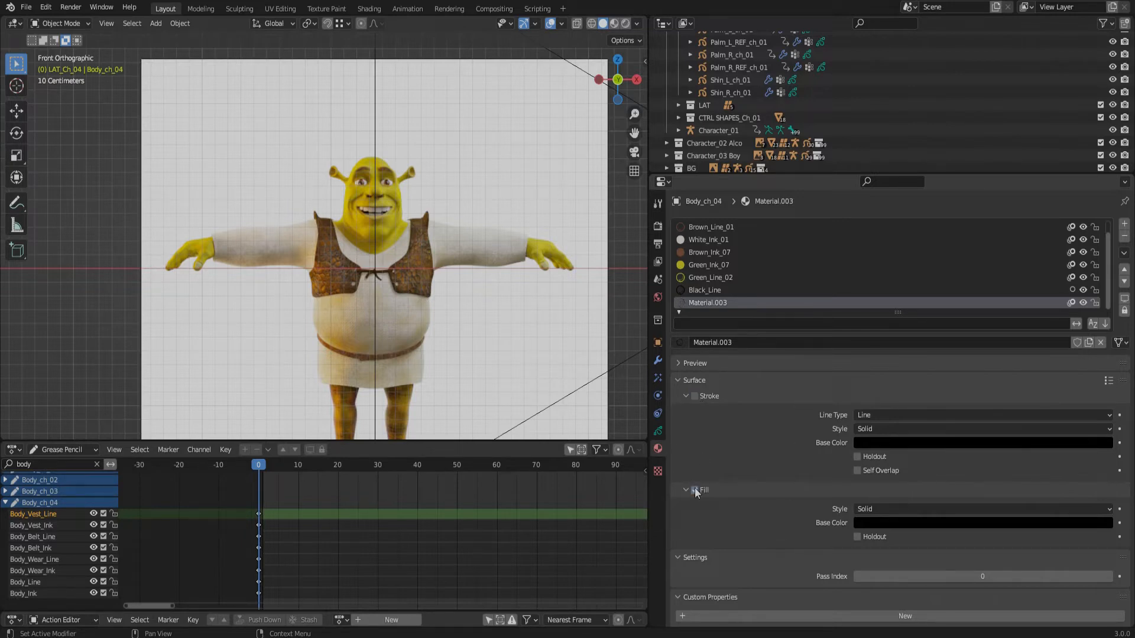
left_click(895, 525)
left_click_drag(1107, 370, 1103, 434)
Undo the new fill material's settings together with its creation and slot
key("ctrl+z")
key("ctrl+z")
key("ctrl+z")
key("ctrl+z")
key("ctrl+z")
key("ctrl+z")
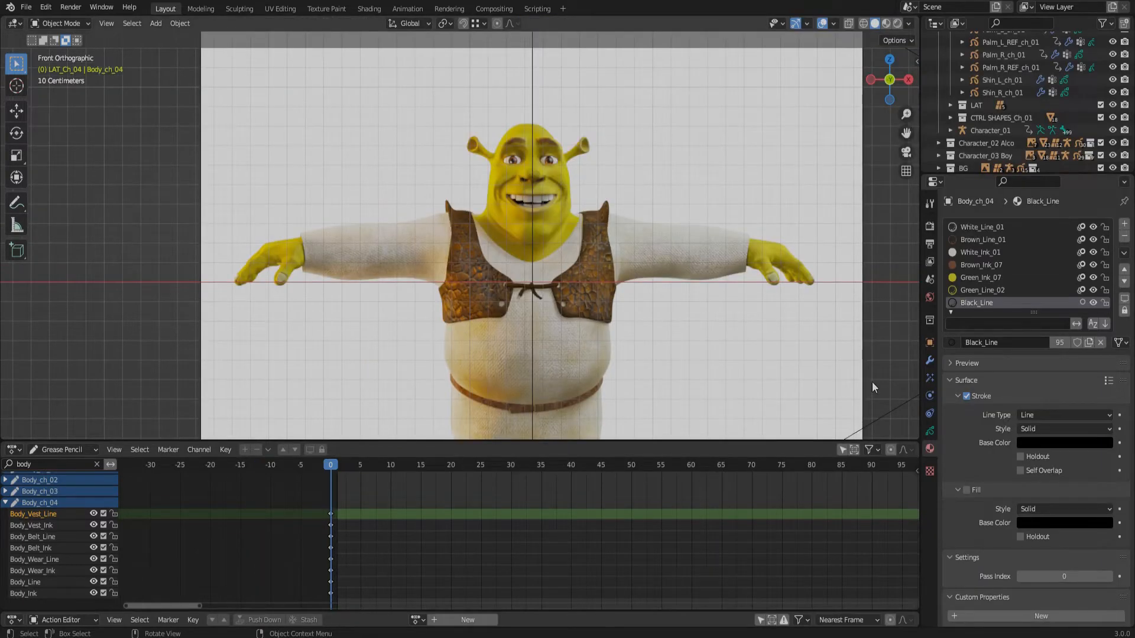
Make Body_Line the active layer of Body_ch_04 and lock all the other layers automatically
left_click(930, 430)
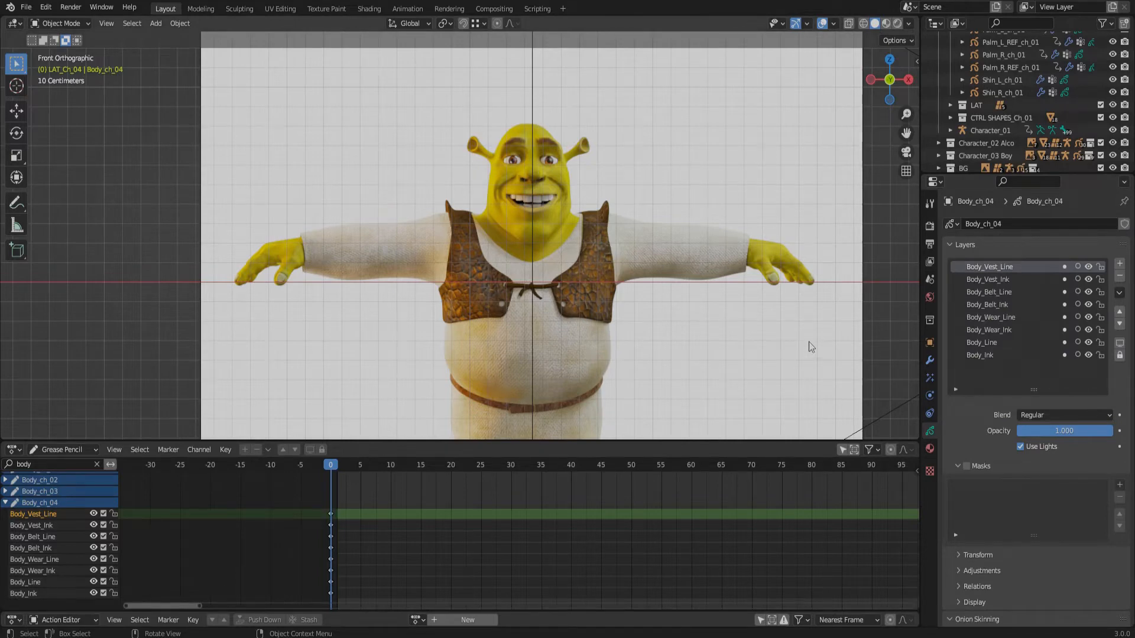
middle_click_drag(577, 318, 547, 242, "shift")
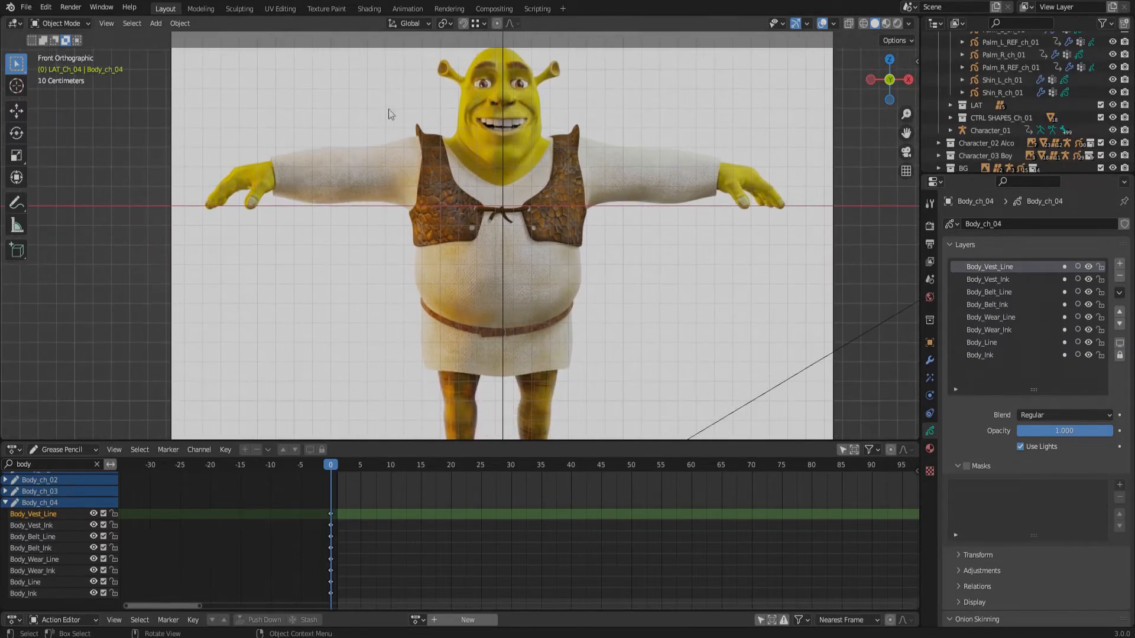
left_click(1001, 345)
left_click(1120, 355)
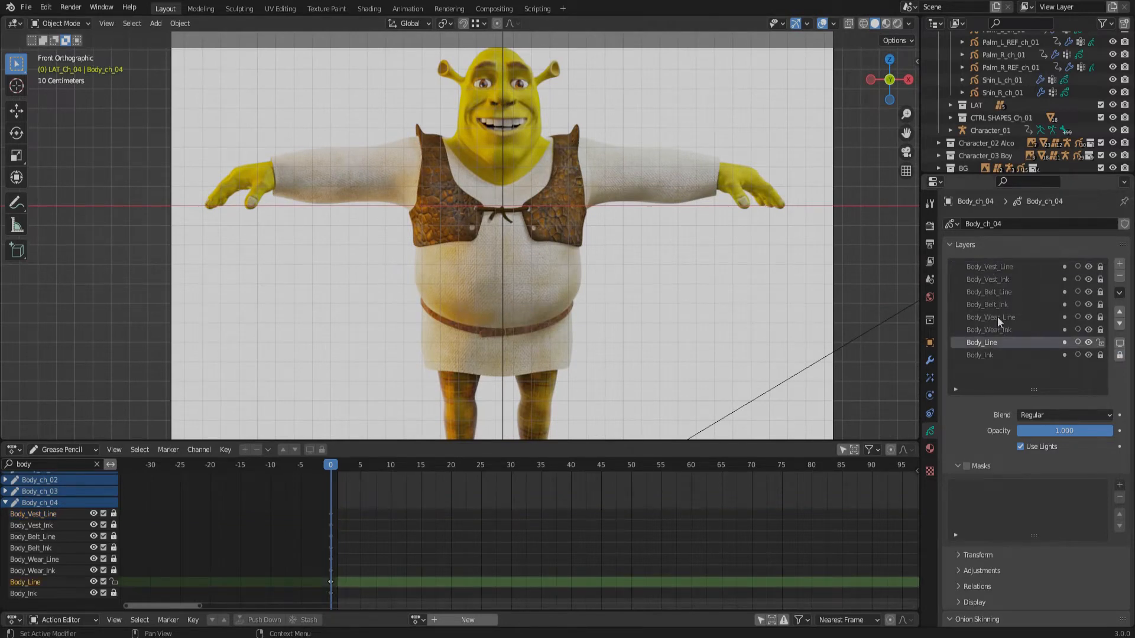
In Draw Mode, trace the left side of Shrek's torso from the belly up to the shoulder with Black_Line Curve strokes on Body_Line
left_click(60, 23)
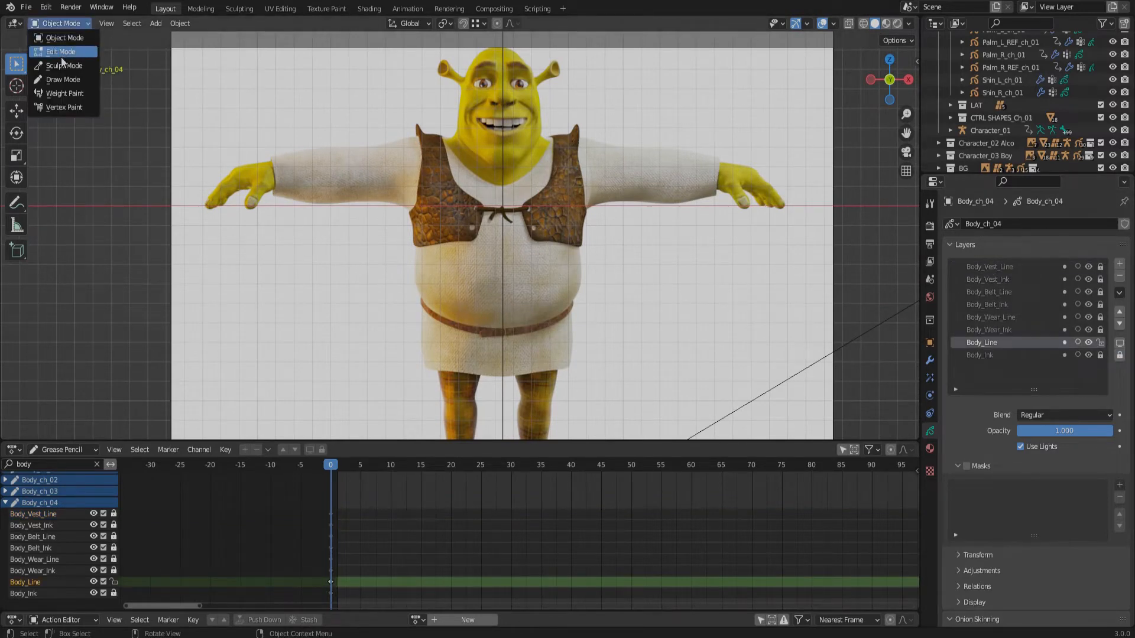
left_click(64, 79)
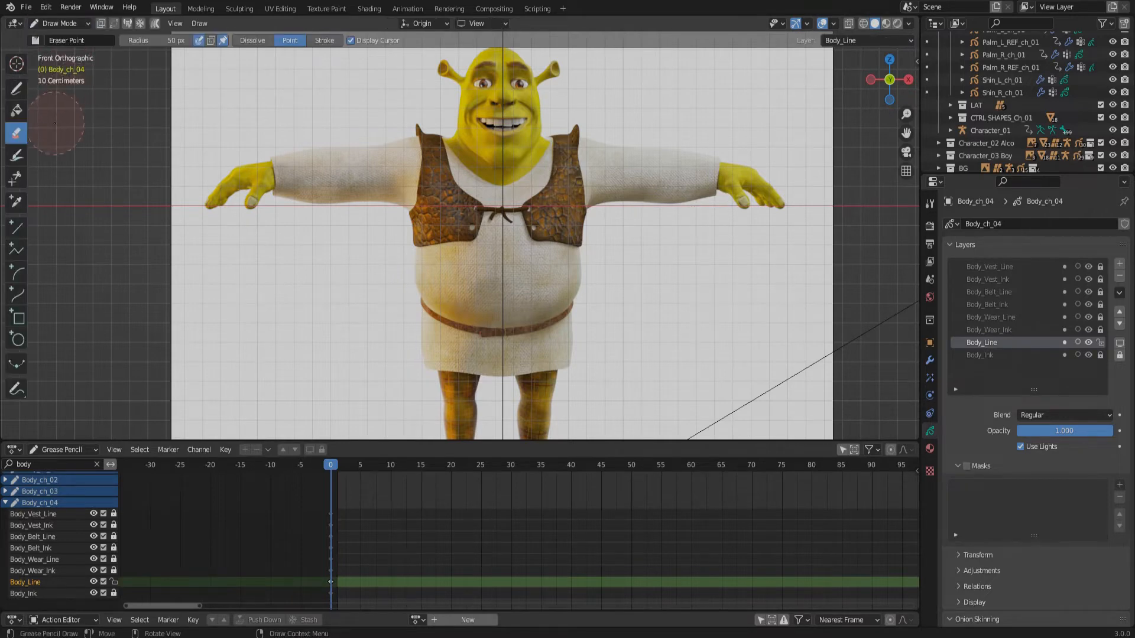
left_click(18, 298)
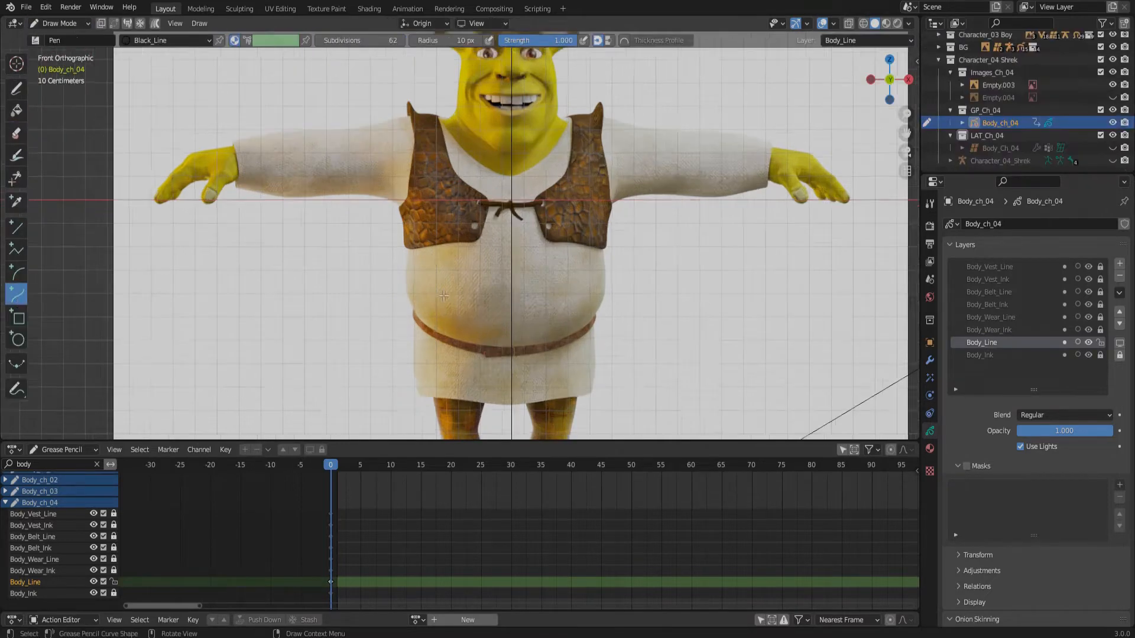
scroll(443, 296, "down", 2)
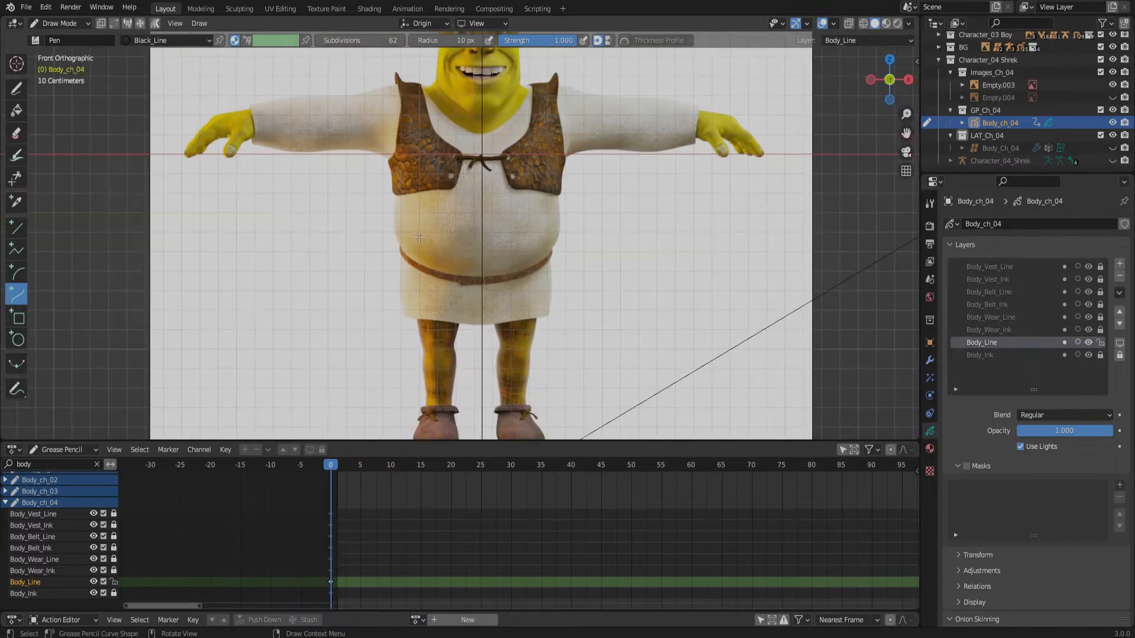
scroll(419, 237, "down", 3)
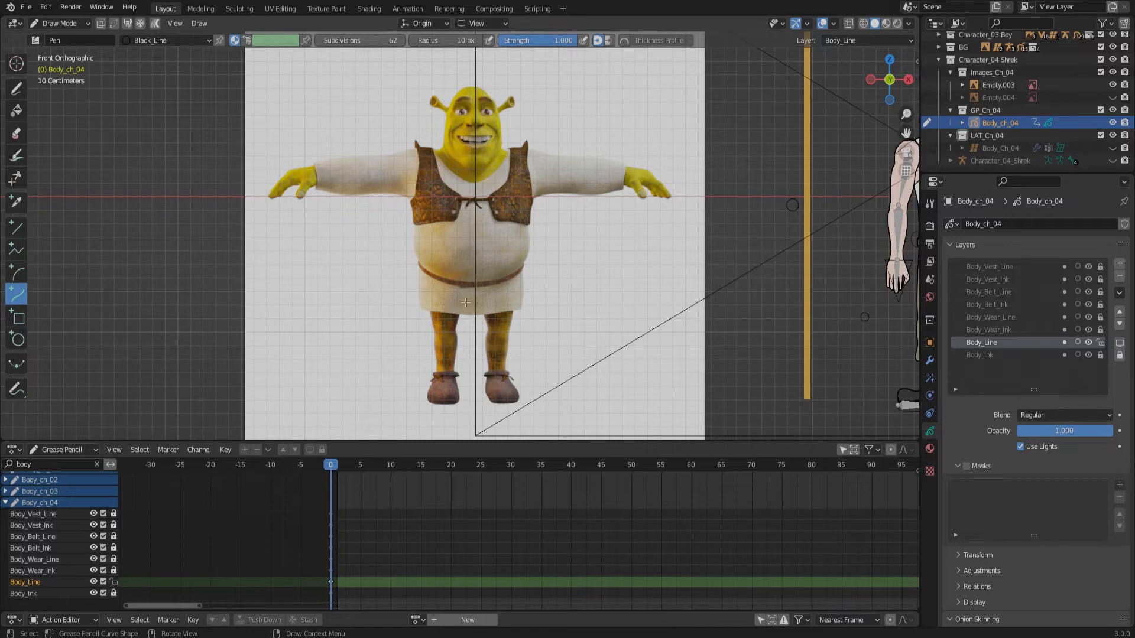
scroll(437, 306, "up", 3)
scroll(426, 346, "up", 2)
left_click_drag(357, 400, 357, 310)
left_click_drag(358, 306, 348, 207)
middle_click_drag(348, 207, 371, 316, "shift")
left_click_drag(374, 312, 363, 121)
key("Return")
key("Return")
scroll(414, 237, "up", 3)
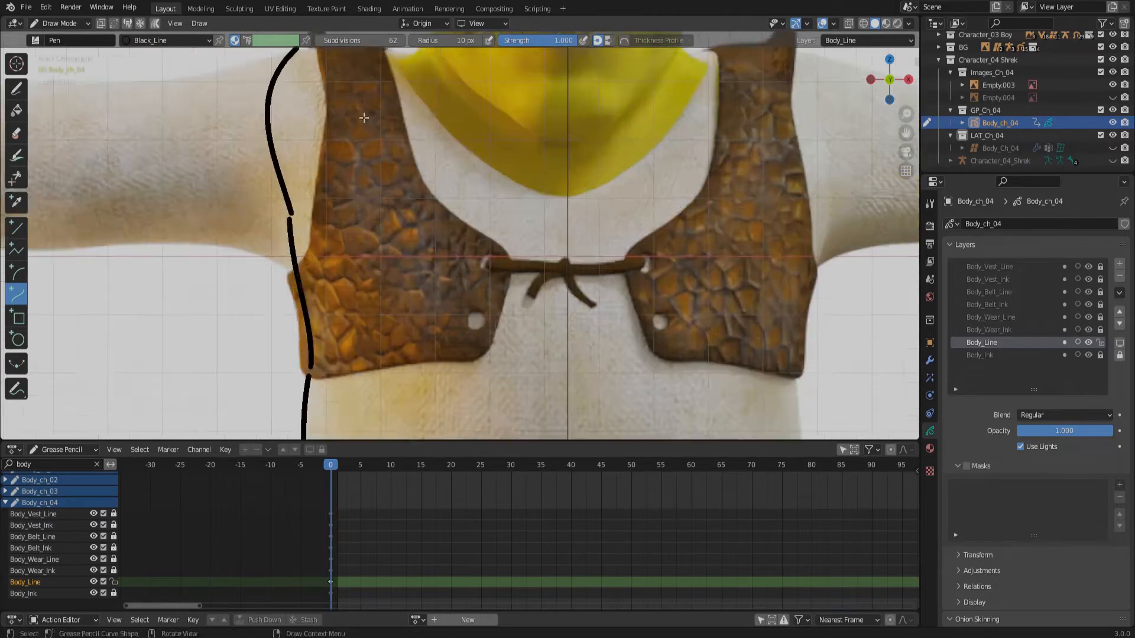
Continue the body outline with Curve strokes across the left shoulder, around the neck and up to the face's centre line
scroll(414, 237, "down", 2)
middle_click_drag(414, 237, 449, 307, "shift")
mouse_move(365, 174)
left_mouse_down()
mouse_move(444, 175)
mouse_move(585, 82)
left_mouse_up()
key("Return")
key("Return")
Trace the shirt's left edge below the belt, its rounded lower corner and the hem to the centre line with Curve strokes
middle_click_drag(532, 414, 532, 95, "shift")
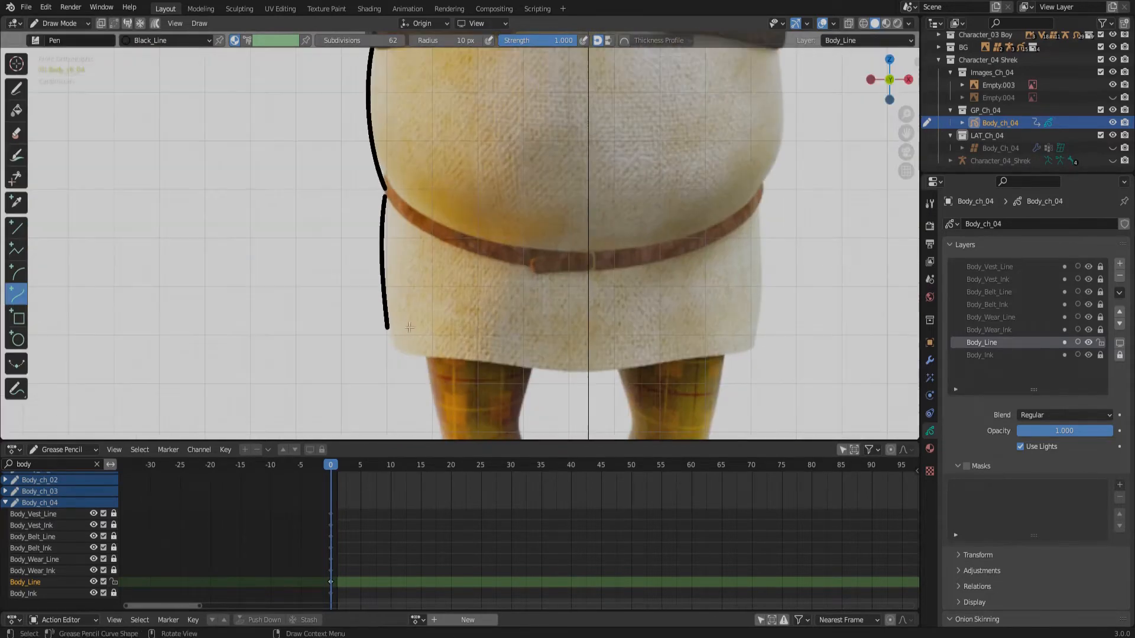
key("Return")
mouse_move(387, 328)
left_mouse_down()
mouse_move(426, 357)
mouse_move(585, 371)
left_mouse_up()
key("Return")
scroll(531, 373, "down", 5)
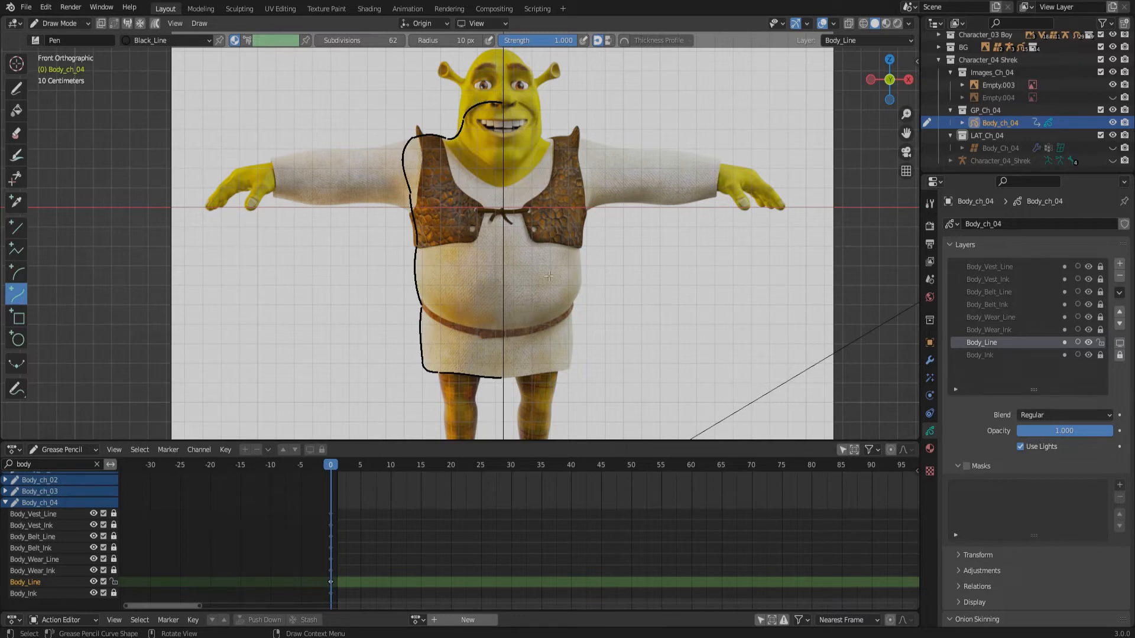
scroll(442, 307, "up", 5)
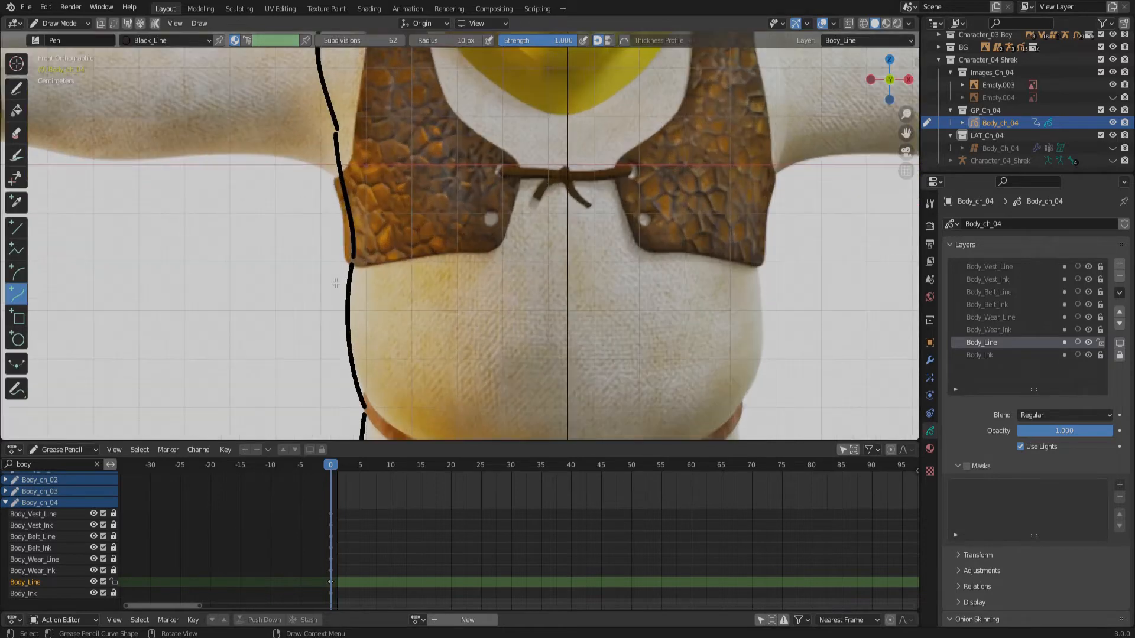
scroll(372, 300, "down", 4)
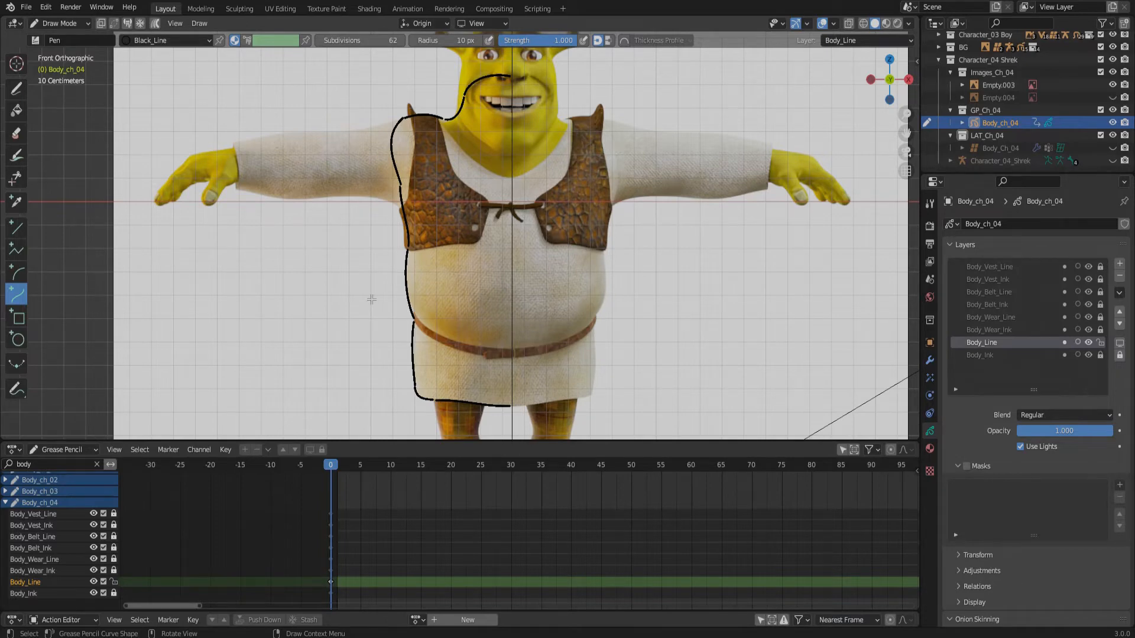
scroll(410, 336, "up", 5)
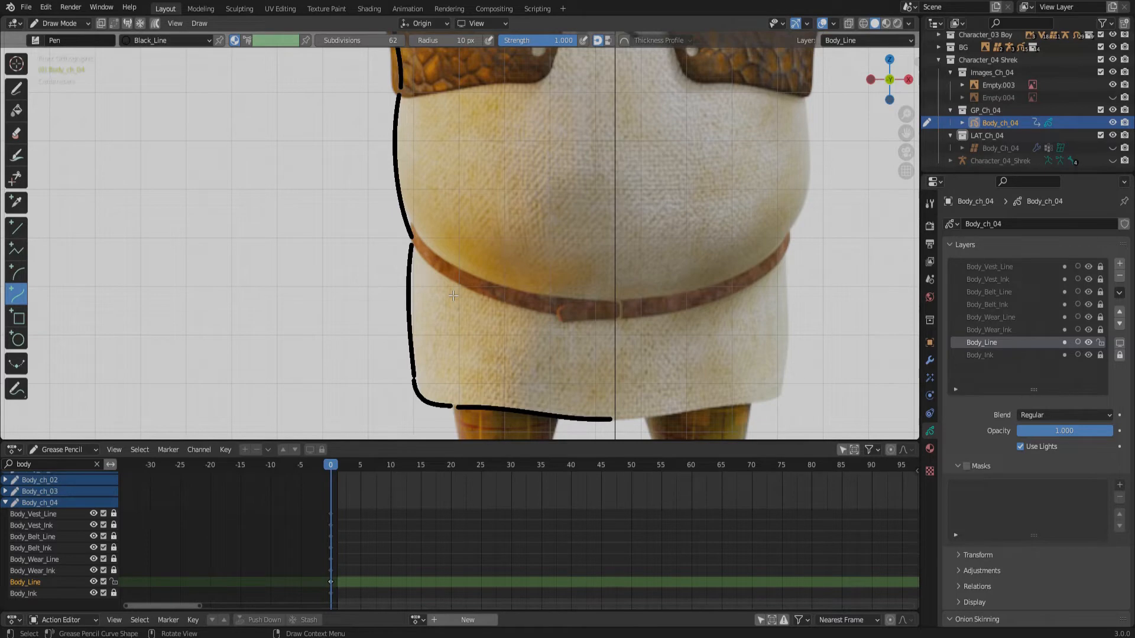
In Edit Mode, join the face curve to the neck curve by their neighbouring end points
left_click(52, 25)
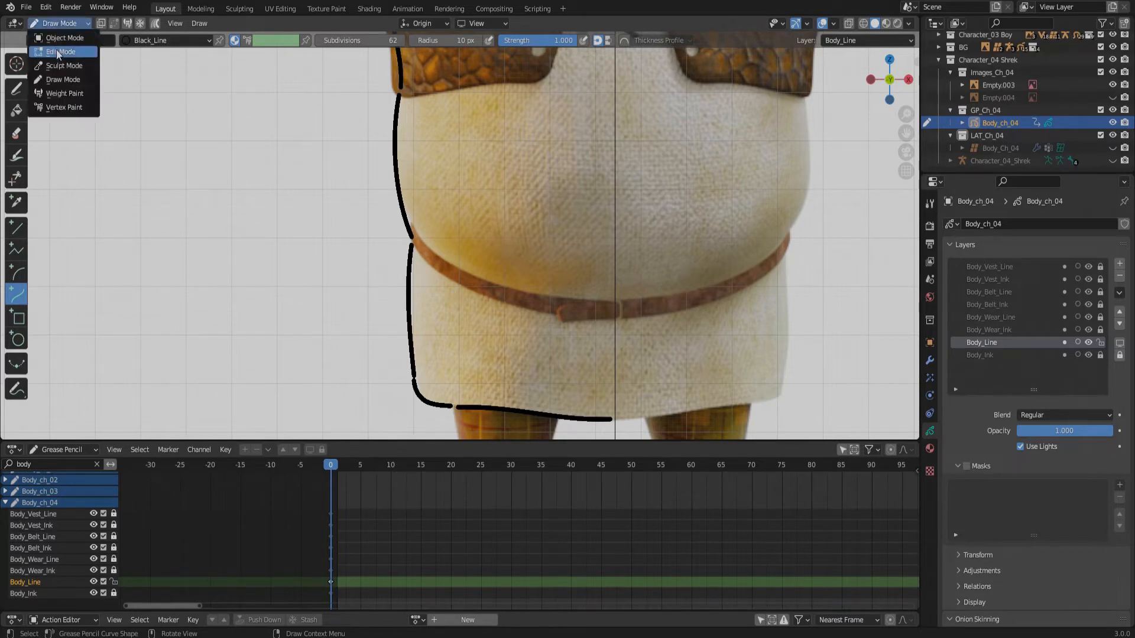
left_click(57, 52)
scroll(413, 195, "down", 4)
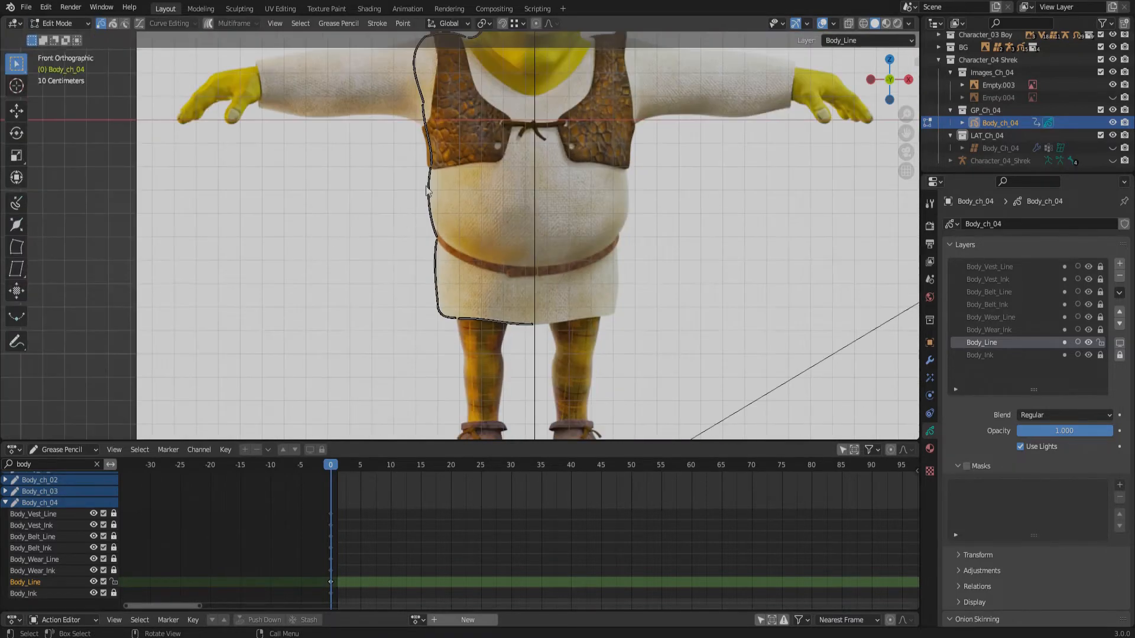
middle_click_drag(454, 145, 441, 290, "shift")
scroll(446, 204, "up", 5)
middle_click_drag(445, 204, 523, 301, "shift")
scroll(547, 330, "up", 7)
scroll(558, 332, "down", 7)
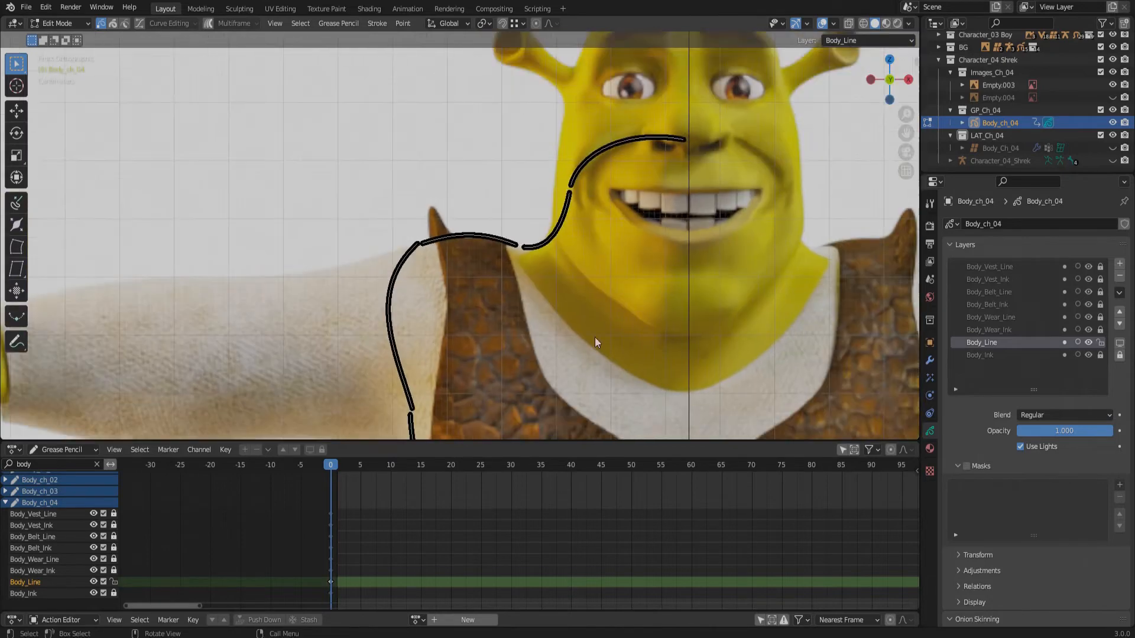
scroll(714, 158, "up", 7)
middle_click_drag(714, 157, 419, 299, "shift")
scroll(532, 243, "up", 3)
middle_click_drag(694, 196, 603, 235, "shift")
left_click(532, 257)
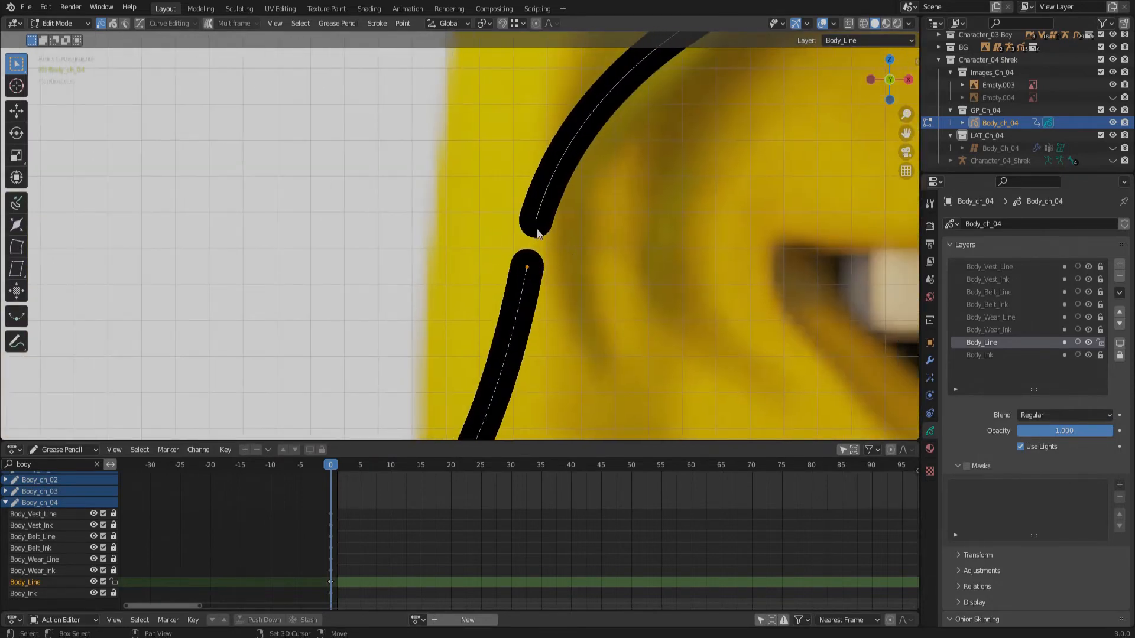
left_click(538, 233, "shift")
key("ctrl+j")
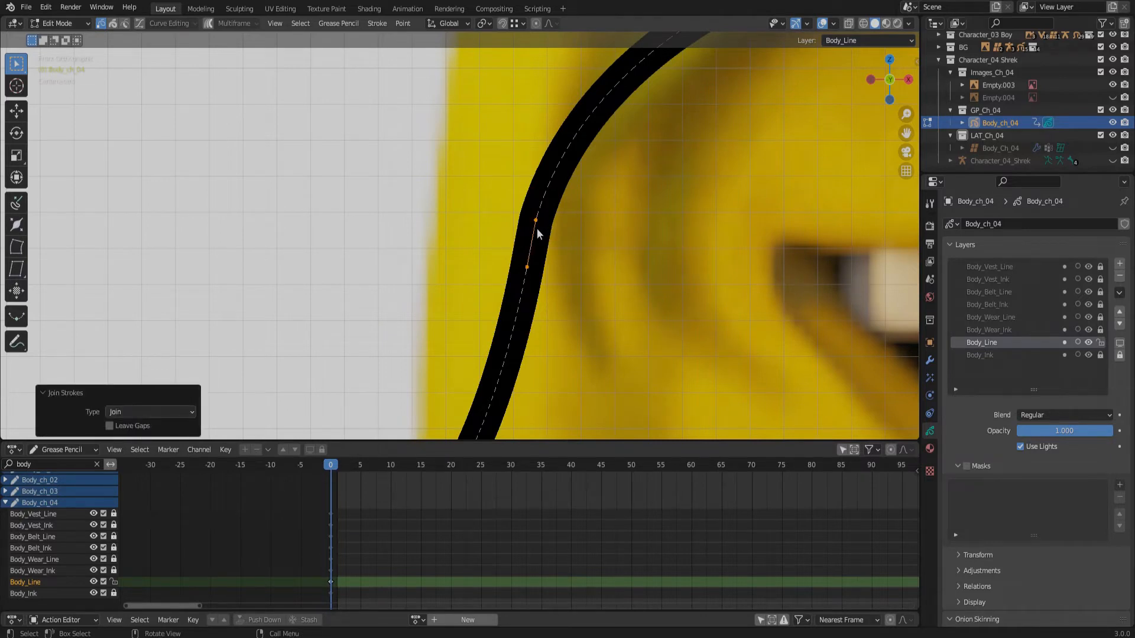
Join the outline's neck stroke to the shoulder stroke, and the shoulder stroke to the upper side stroke
scroll(355, 355, "down", 7)
middle_click_drag(354, 355, 621, 299, "shift")
scroll(571, 328, "up", 6)
middle_click_drag(570, 328, 633, 313, "shift")
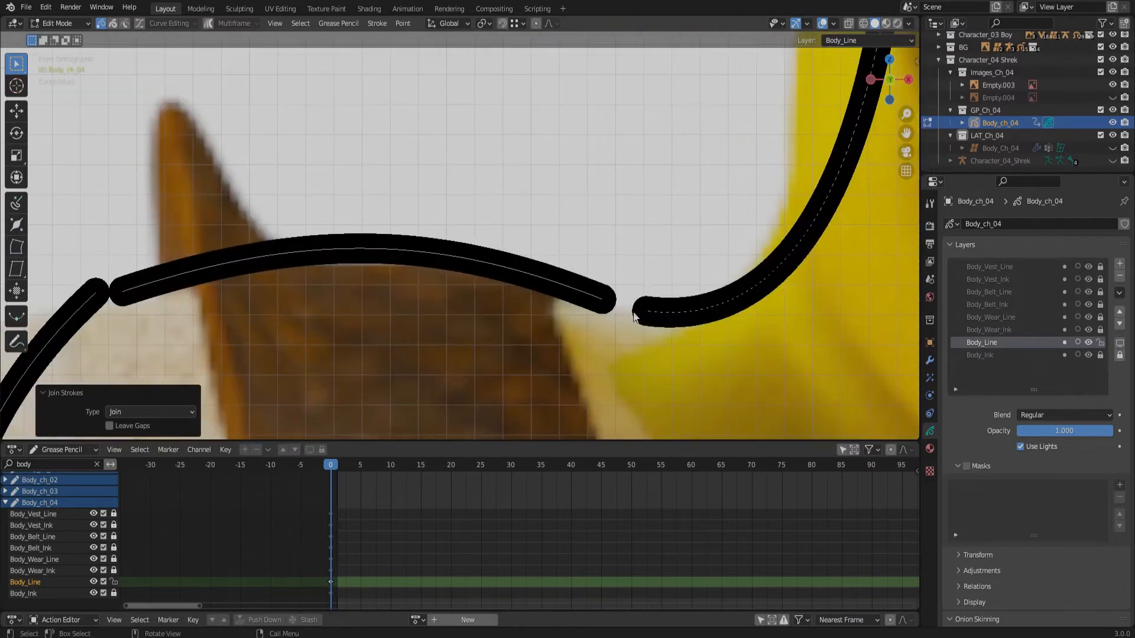
left_click(609, 305)
left_click(626, 312, "shift")
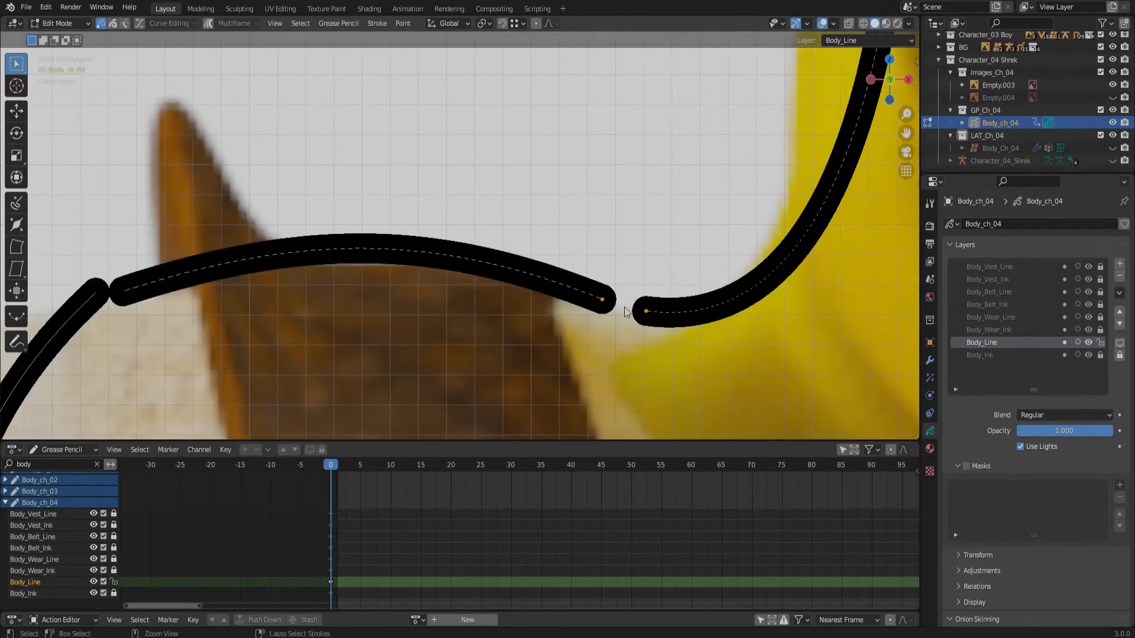
key("ctrl+j")
scroll(624, 306, "down", 4)
scroll(615, 310, "up", 4)
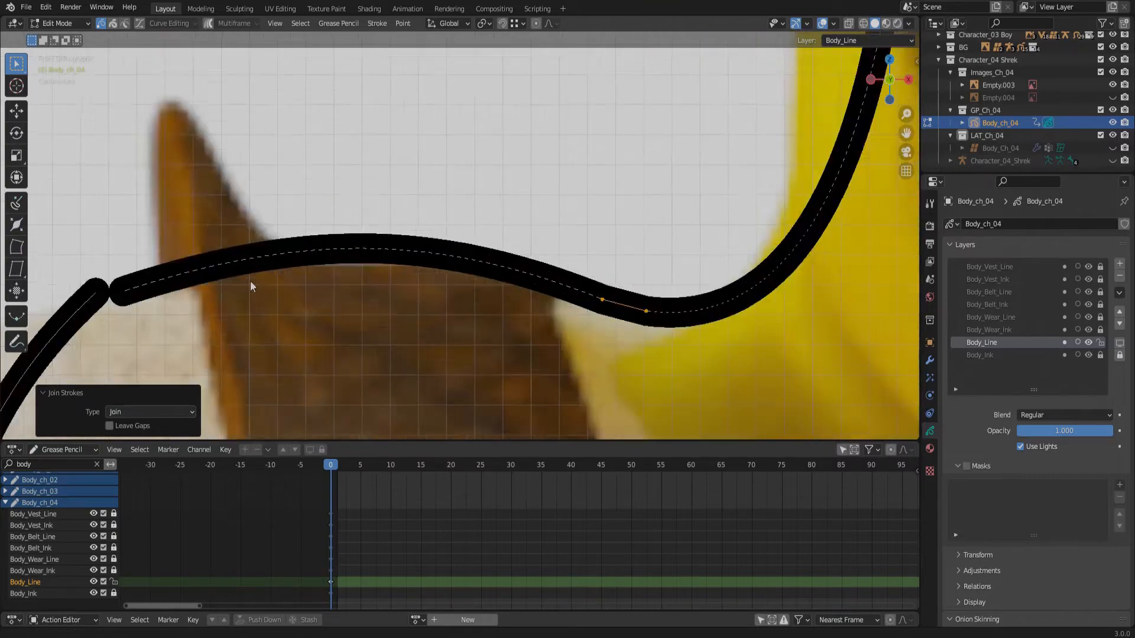
left_click(474, 236)
left_click(448, 234, "shift")
key("ctrl+j")
Join the remaining outline strokes at the armpit, vest edge, belt and lower corner through to the hem
left_click(392, 346)
left_click(385, 366, "shift")
key("ctrl+j")
left_click(318, 226)
left_click(317, 243, "shift")
key("ctrl+j")
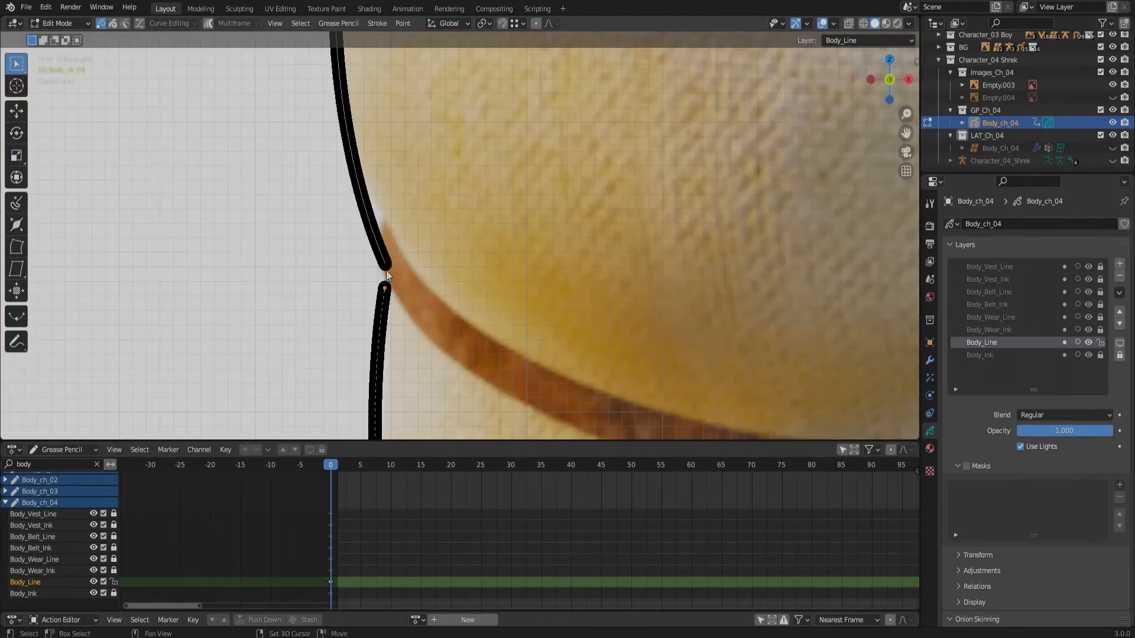
left_click(387, 272, "shift")
key("ctrl+j")
left_click(331, 382, "shift")
key("ctrl+j")
left_click(504, 273, "shift")
key("ctrl+j")
scroll(502, 271, "down", 8)
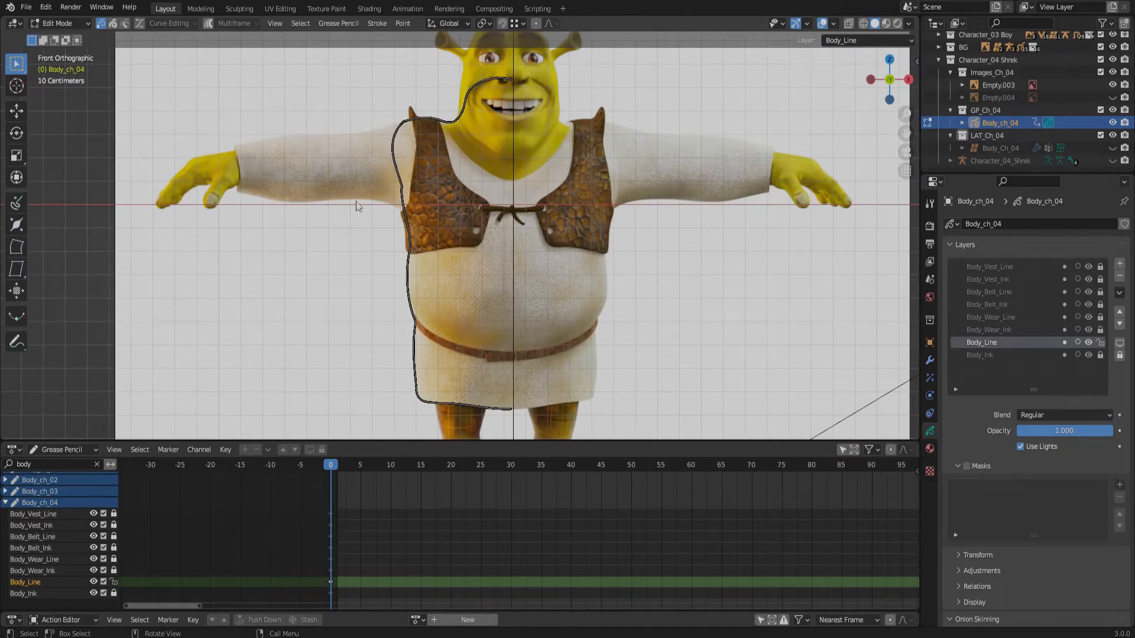
In Sculpt Mode, select the whole body outline and reshape its shoulder area using the Grab brush at 75 px radius and 0.750 strength
left_click(65, 23)
left_click(73, 65)
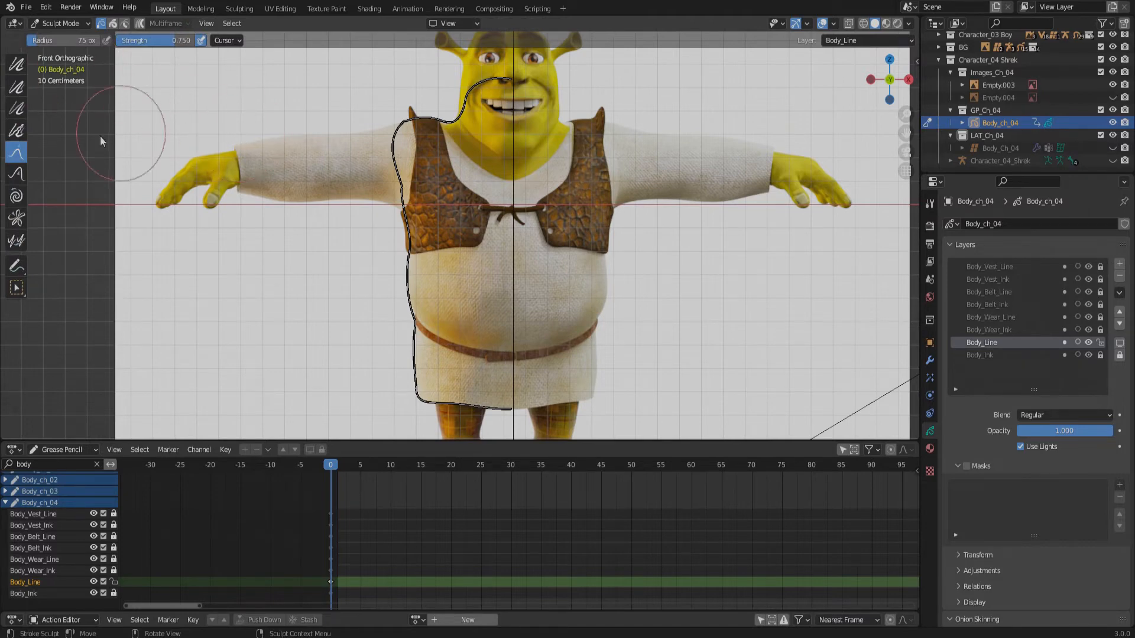
left_click(20, 172)
left_click(17, 152)
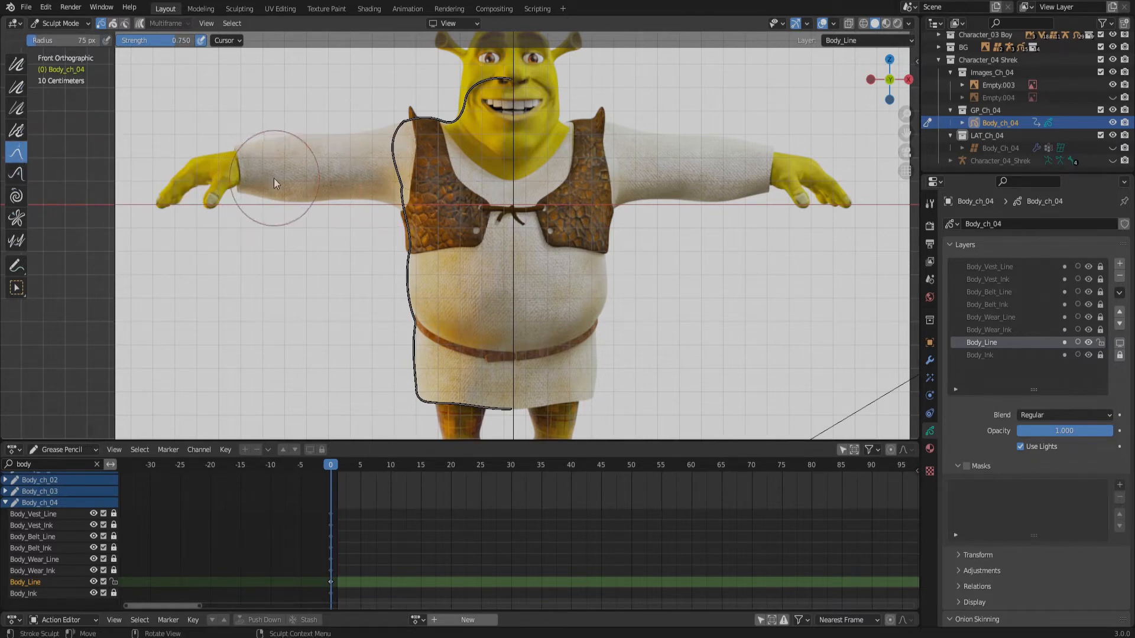
key("a")
left_click(17, 173)
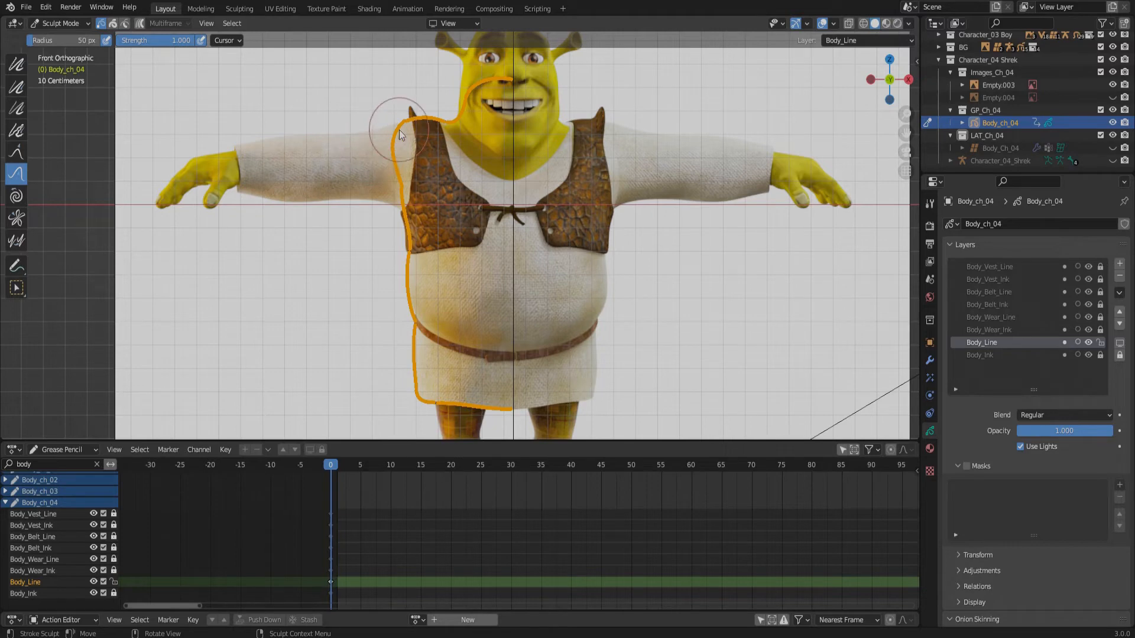
left_click(17, 152)
scroll(400, 173, "up", 3)
middle_click_drag(401, 173, 425, 260, "shift")
left_click_drag(412, 246, 395, 248)
left_click_drag(391, 229, 387, 226)
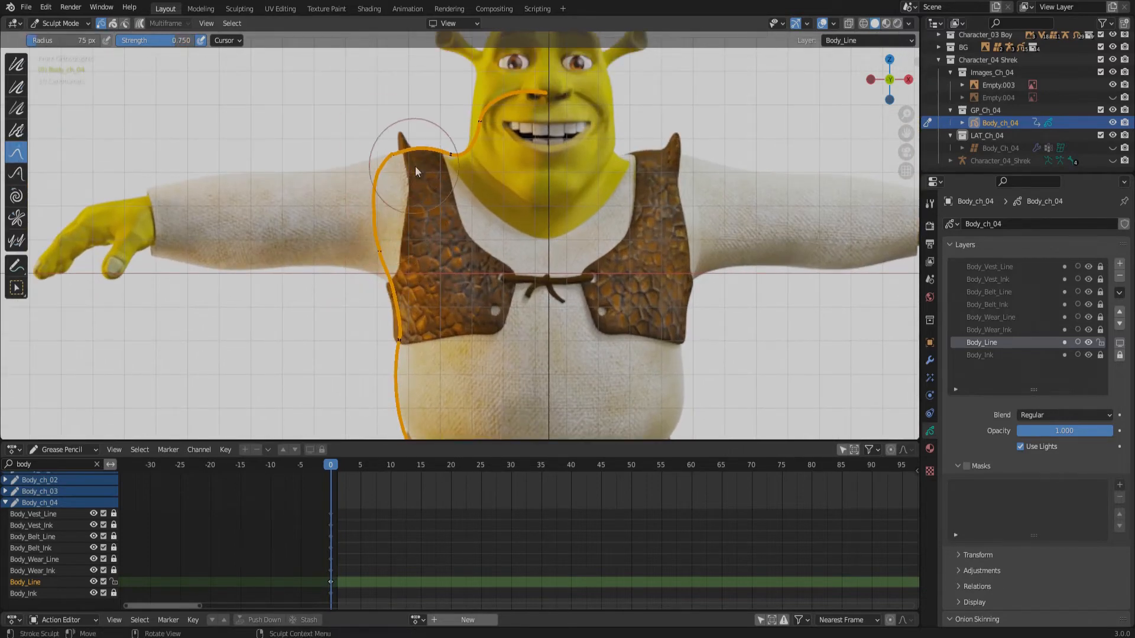
scroll(477, 227, "down", 2)
mouse_move(477, 228)
middle_mouse_down("shift")
mouse_move(463, 152)
mouse_move(440, 230)
middle_mouse_up("shift")
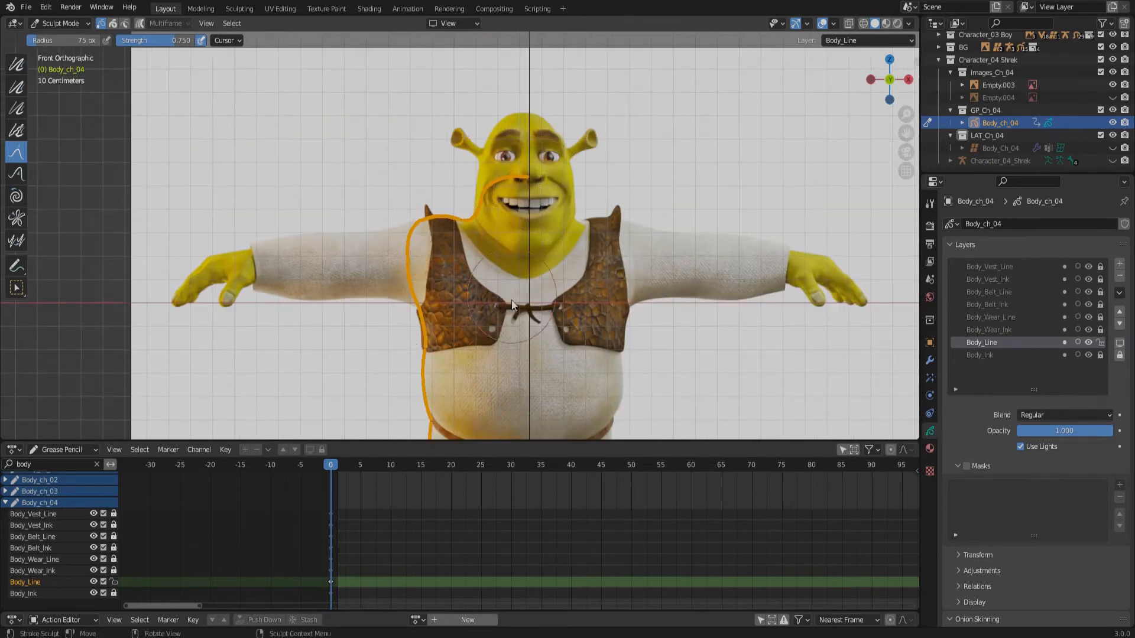
middle_click_drag(512, 305, 487, 159, "shift")
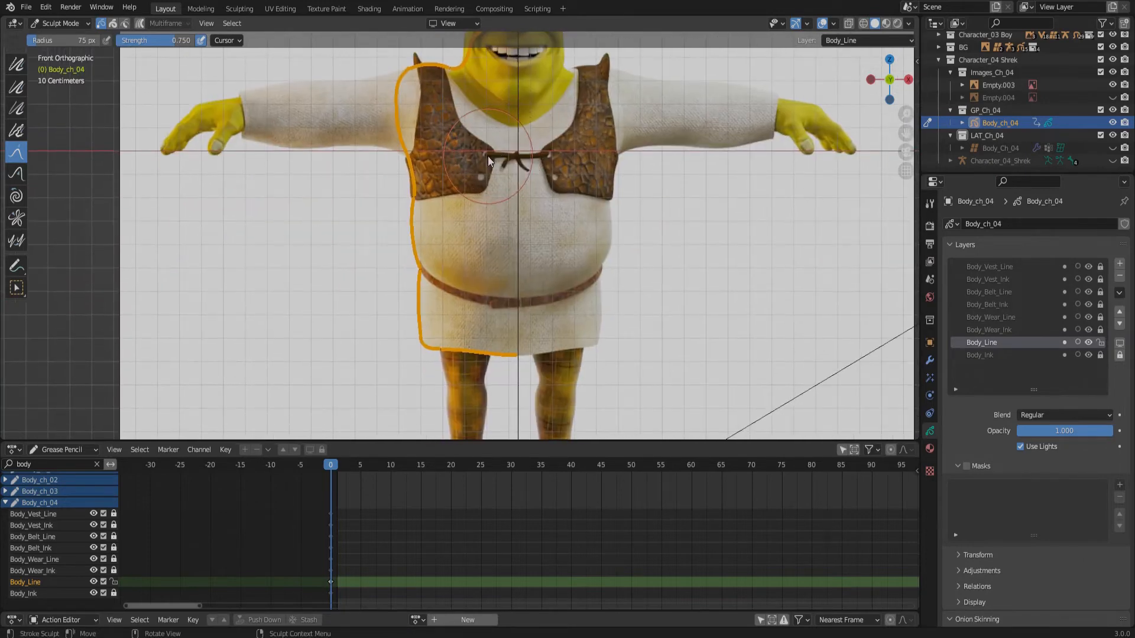
Smooth the joined body outline from the face down to the hem using the Smooth brush at 50 px radius and 0.750 strength
left_click(16, 64)
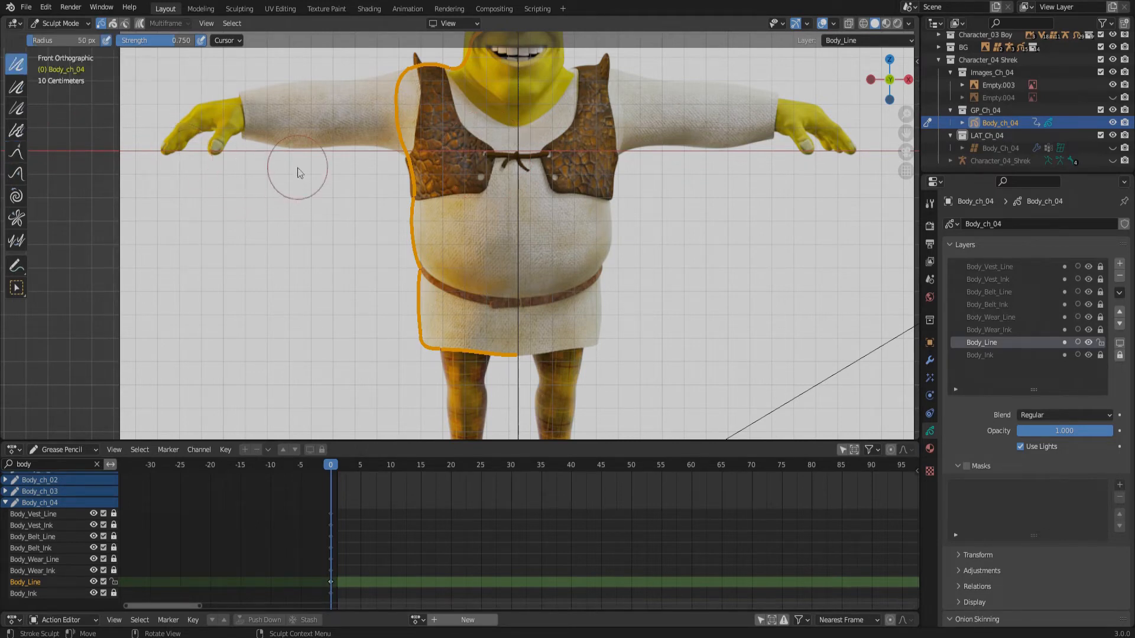
middle_click_drag(297, 169, 236, 292, "shift")
scroll(378, 177, "up", 2)
left_click_drag(441, 118, 402, 125)
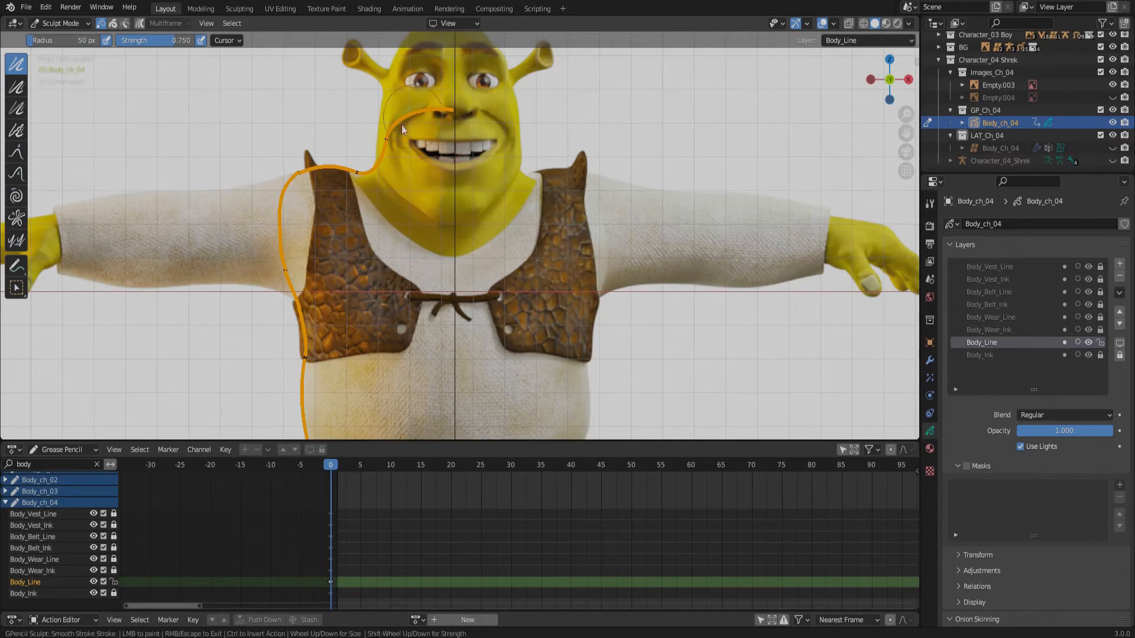
left_click_drag(302, 190, 308, 411)
middle_click_drag(307, 411, 296, 223, "shift")
mouse_move(292, 230)
left_mouse_down()
mouse_move(297, 314)
mouse_move(310, 256)
mouse_move(302, 278)
left_mouse_up()
left_click_drag(305, 343, 378, 387)
middle_click_drag(326, 252, 348, 421, "shift")
mouse_move(319, 407)
left_mouse_down()
mouse_move(302, 183)
mouse_move(329, 158)
left_mouse_up()
scroll(343, 230, "down", 2)
key("KP_0")
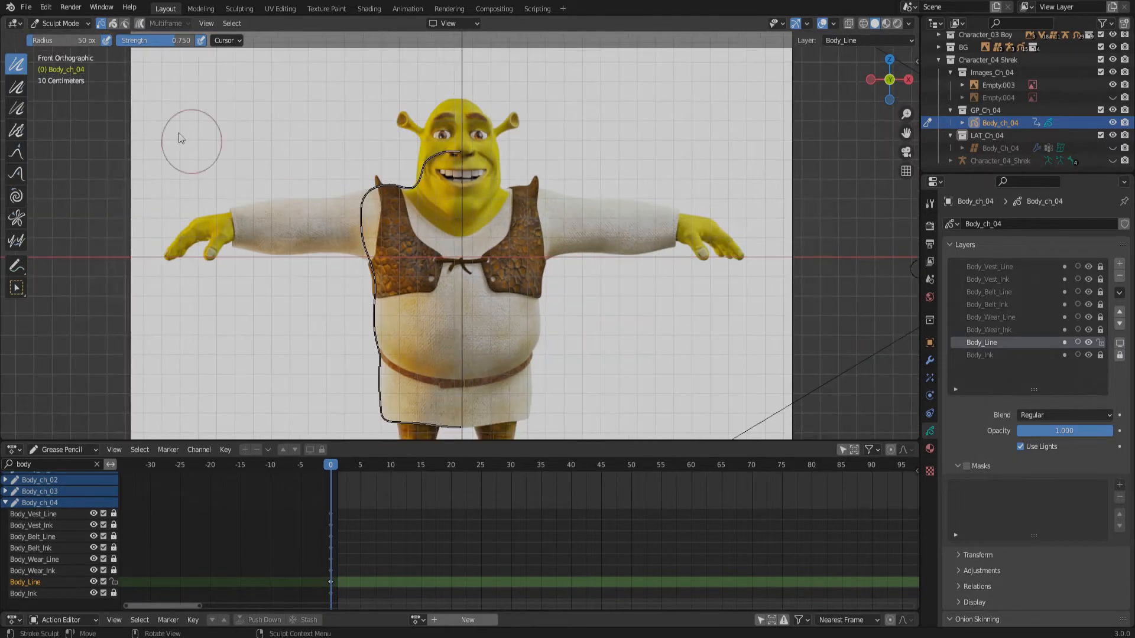
Return to Draw Mode, lock the Body_Line layer, and make Body_Vest_Line the active, unlocked layer
left_click(62, 22)
left_click(63, 80)
key("KP_1")
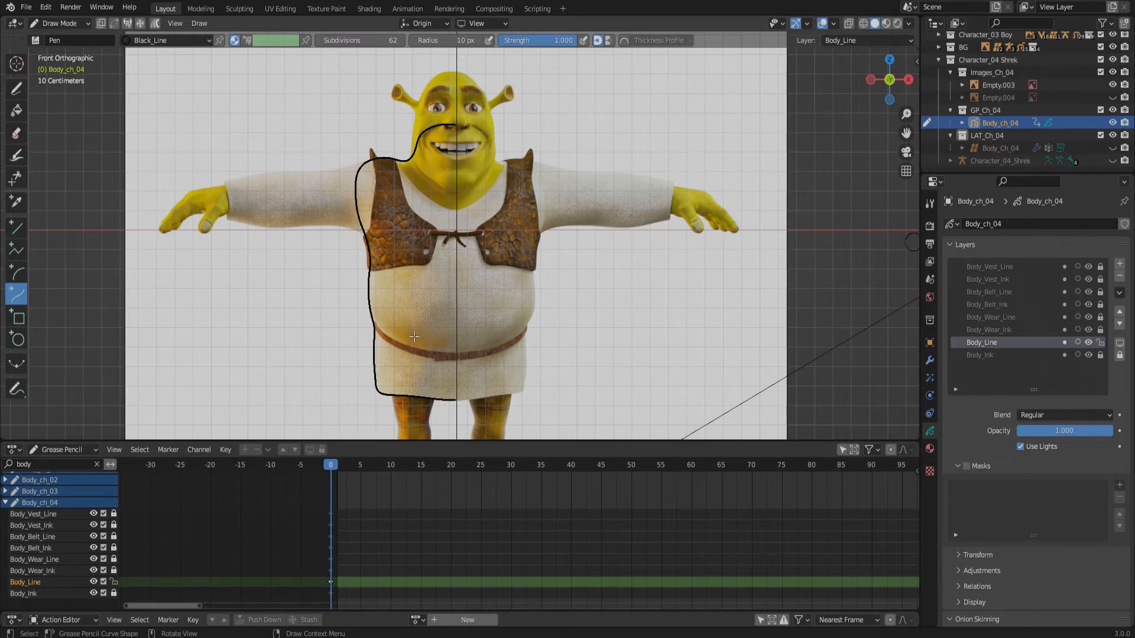
left_click(1100, 342)
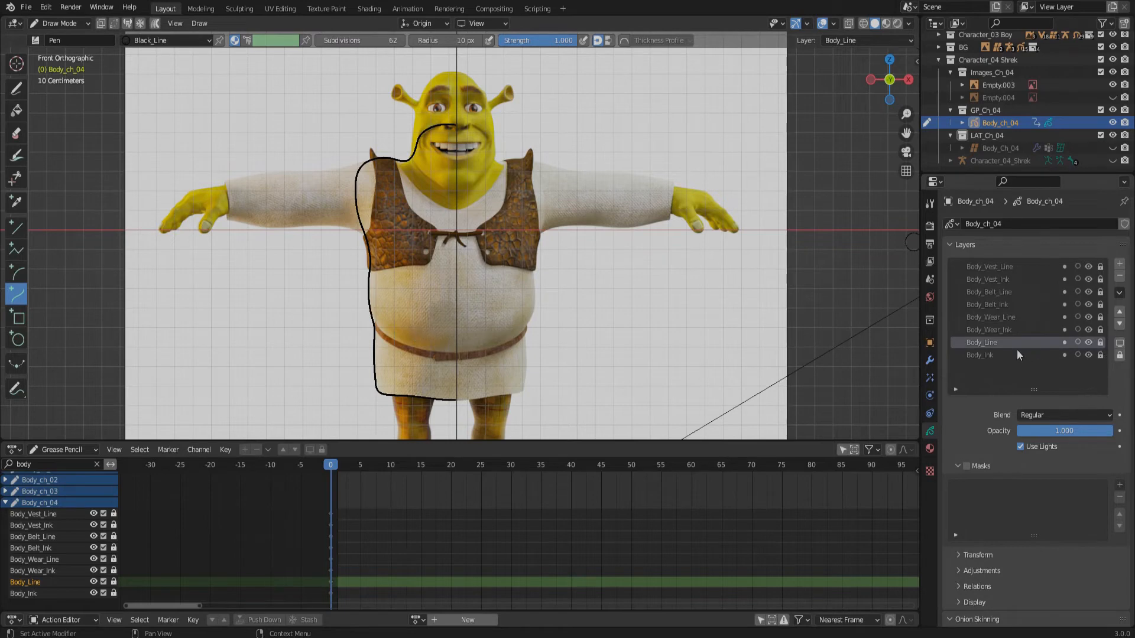
left_click(1016, 269)
left_click(1100, 267)
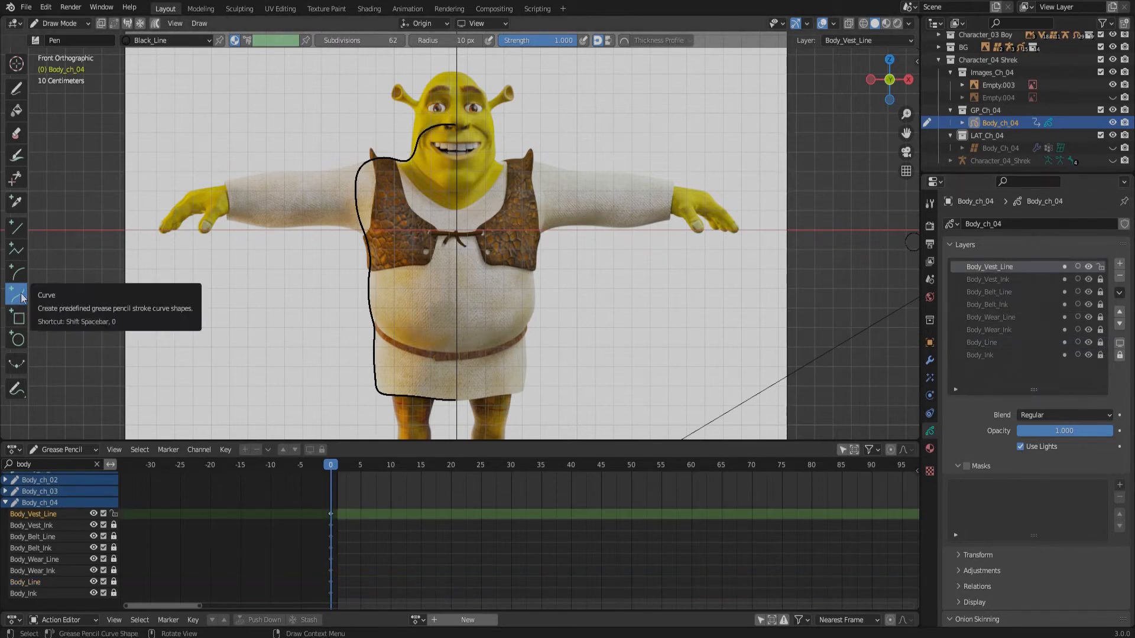
Trace the left vest panel's outline with Black_Line Curve strokes on Body_Vest_Line, and enter Edit Mode
scroll(431, 302, "up", 1)
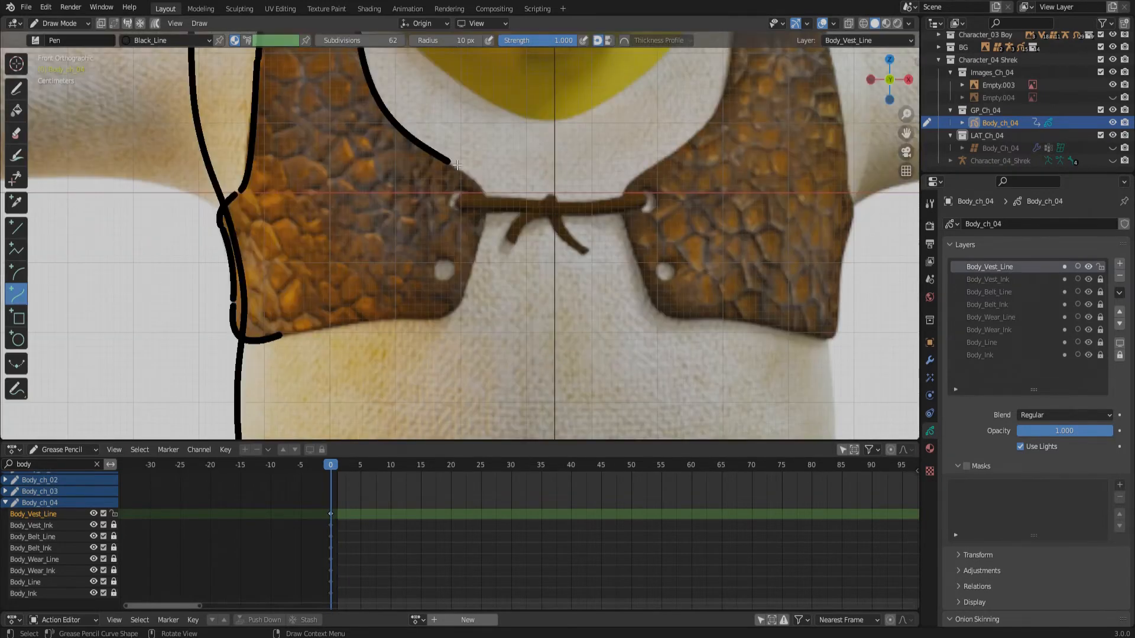
left_click_drag(456, 162, 490, 207)
mouse_move(489, 216)
left_mouse_down()
mouse_move(402, 318)
mouse_move(286, 339)
left_mouse_up()
key("Tab")
scroll(455, 282, "down", 2)
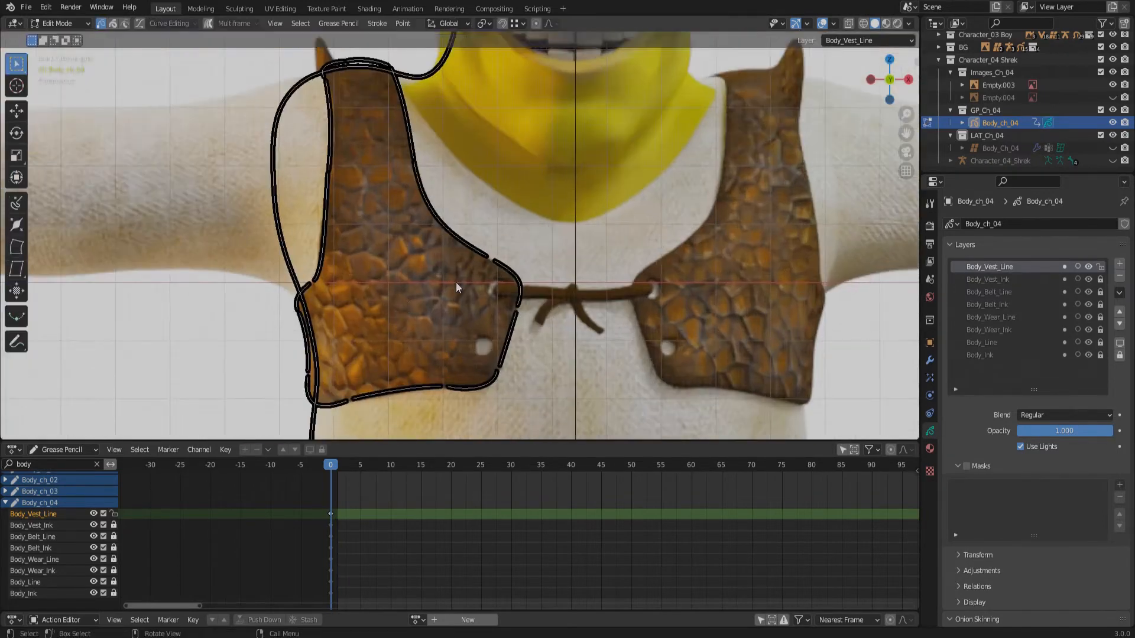
Join the left vest panel's outline strokes and smooth them in Sculpt Mode at 50 px radius and 0.750 strength
key("ctrl+j")
scroll(337, 313, "up", 8)
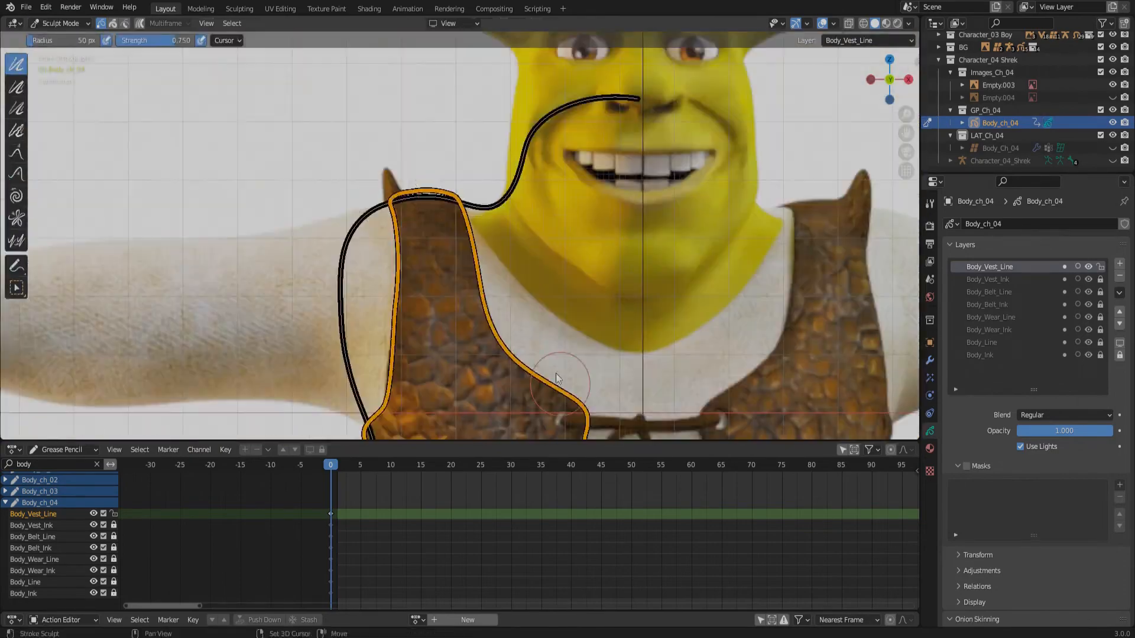
left_click_drag(345, 249, 463, 253)
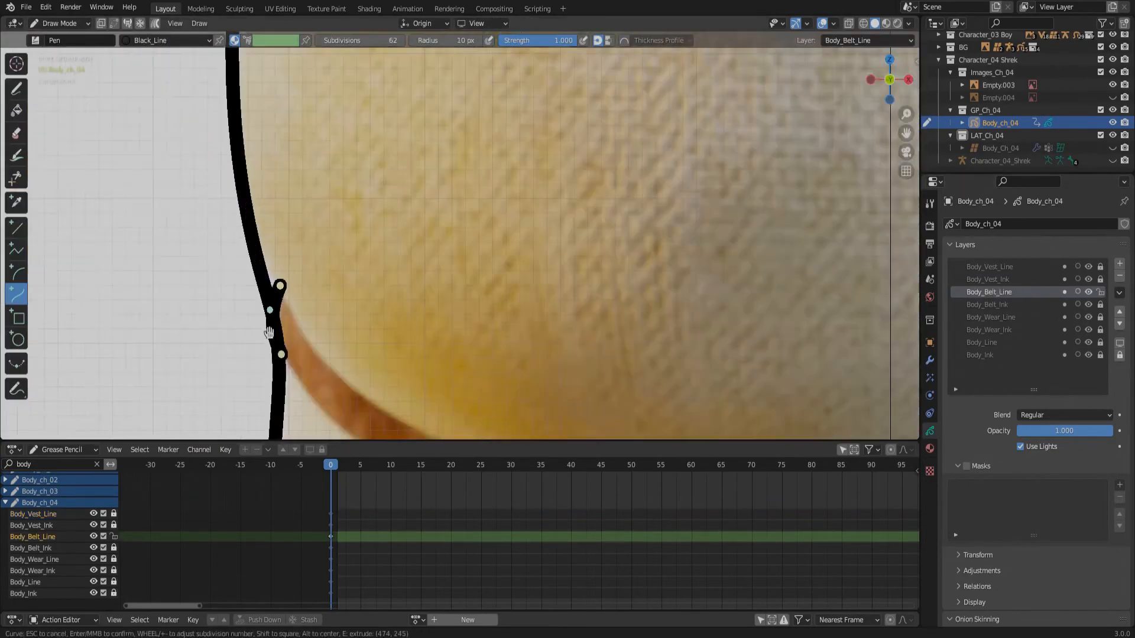
Trace the left half of the belt with Black_Line Curve strokes on the Body_Belt_Line layer
left_click_drag(372, 306, 661, 406)
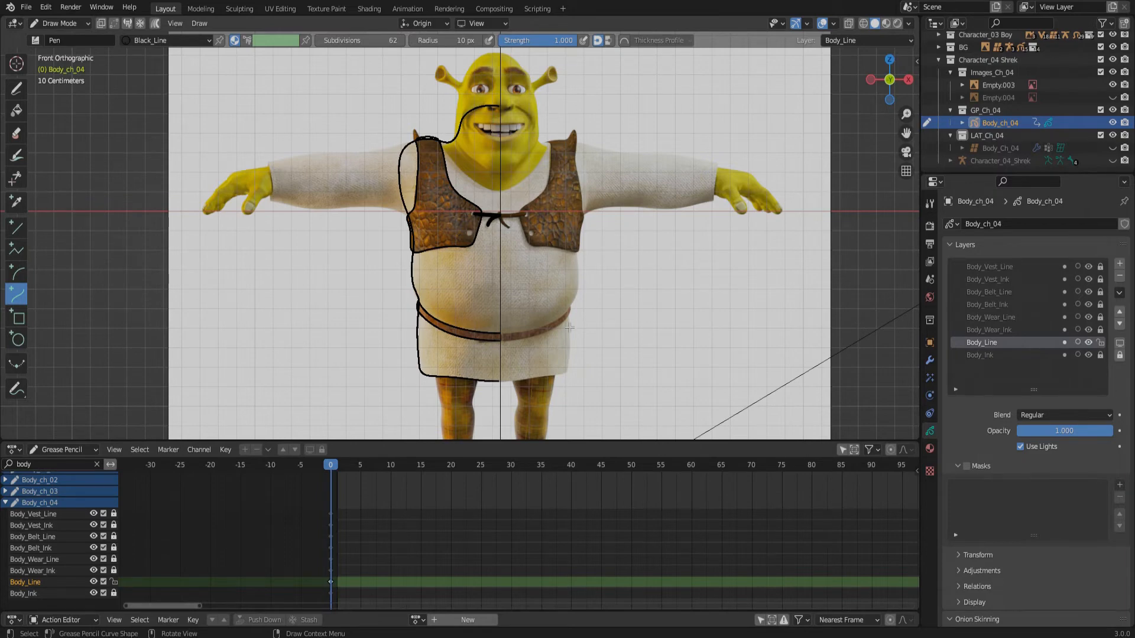
Unlock the Body_Vest_Line and Body_Belt_Line layers, and duplicate all the body, vest and belt strokes in place in Edit Mode
left_click(1101, 267)
left_click(1101, 292)
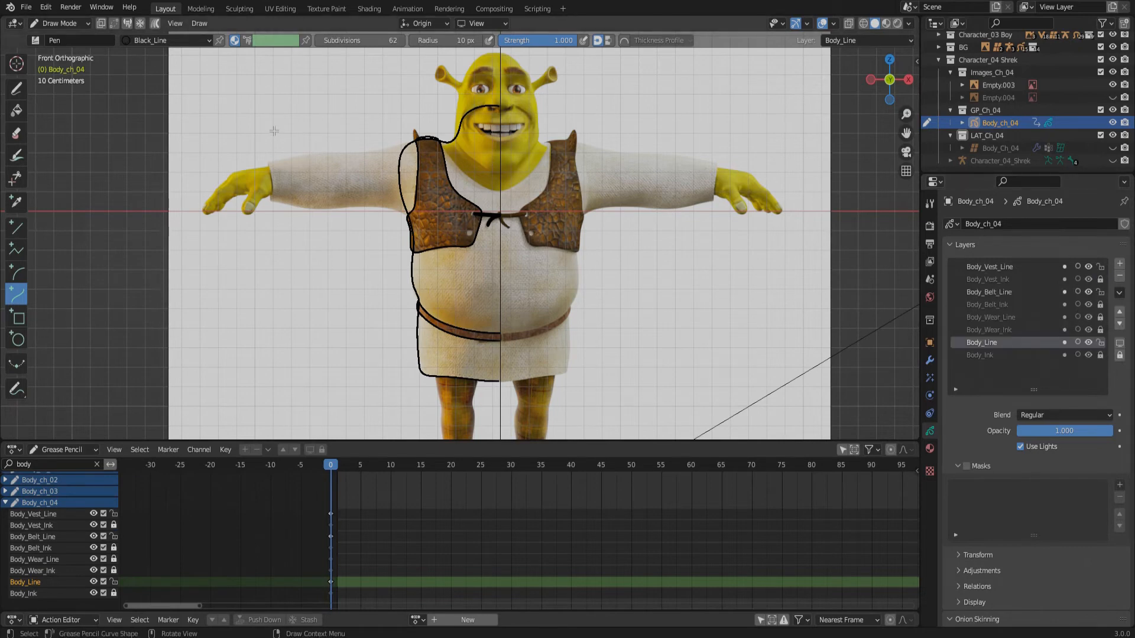
left_click(62, 23)
left_click(59, 47)
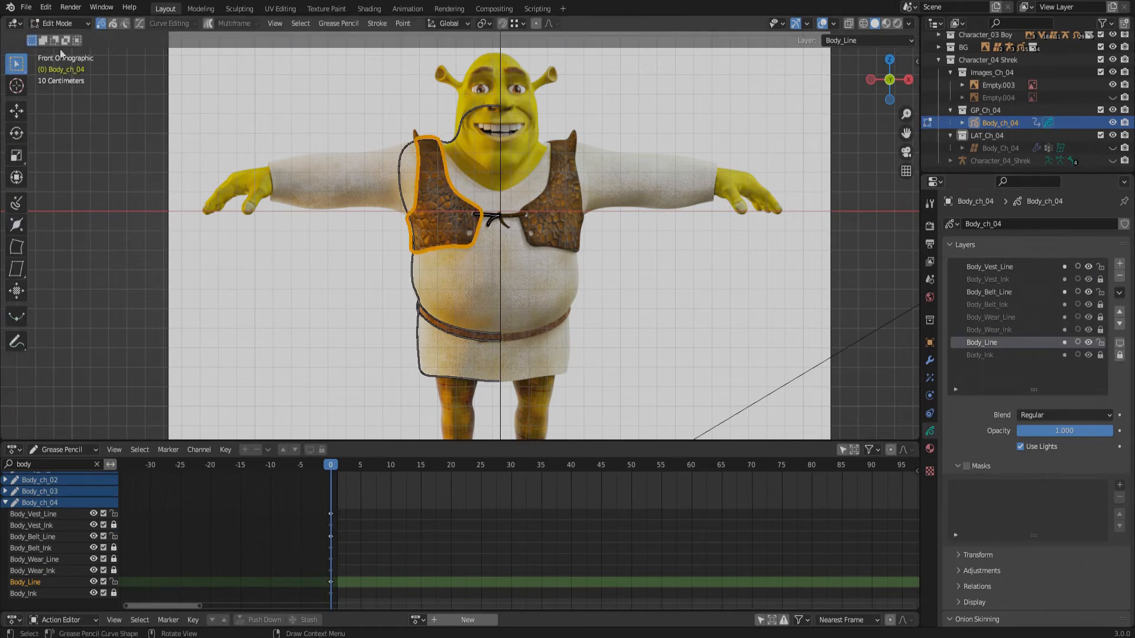
key("a")
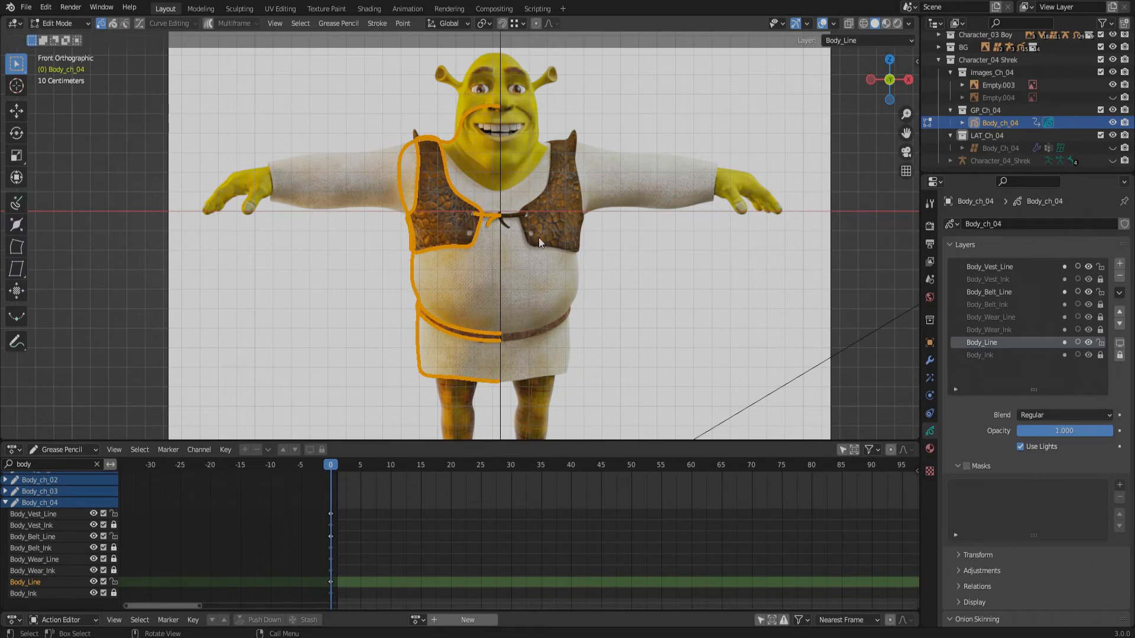
key("shift+d")
right_click(538, 238)
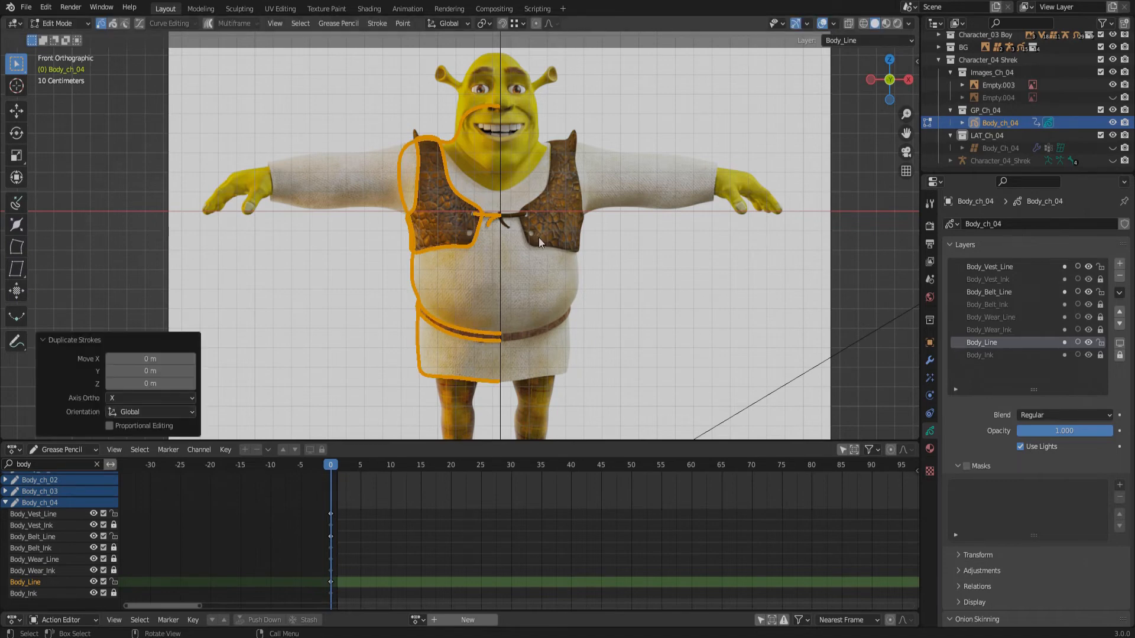
Mirror the duplicated strokes along global X and move them about 0.653 m along X to meet the originals at the centre line
key("ctrl+m")
key("x")
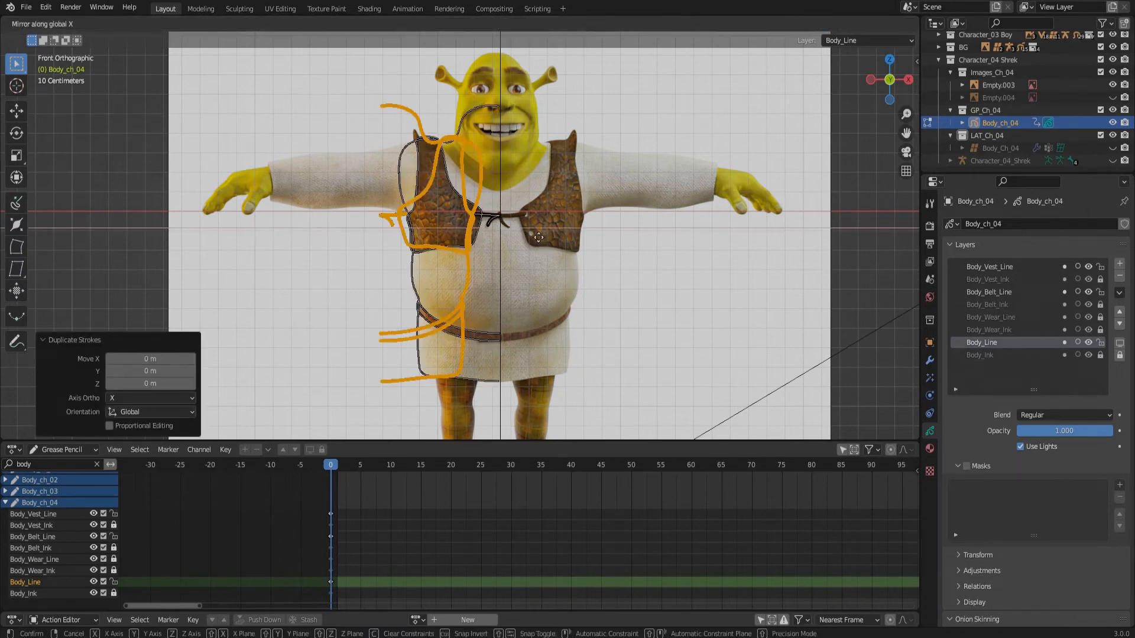
key("Return")
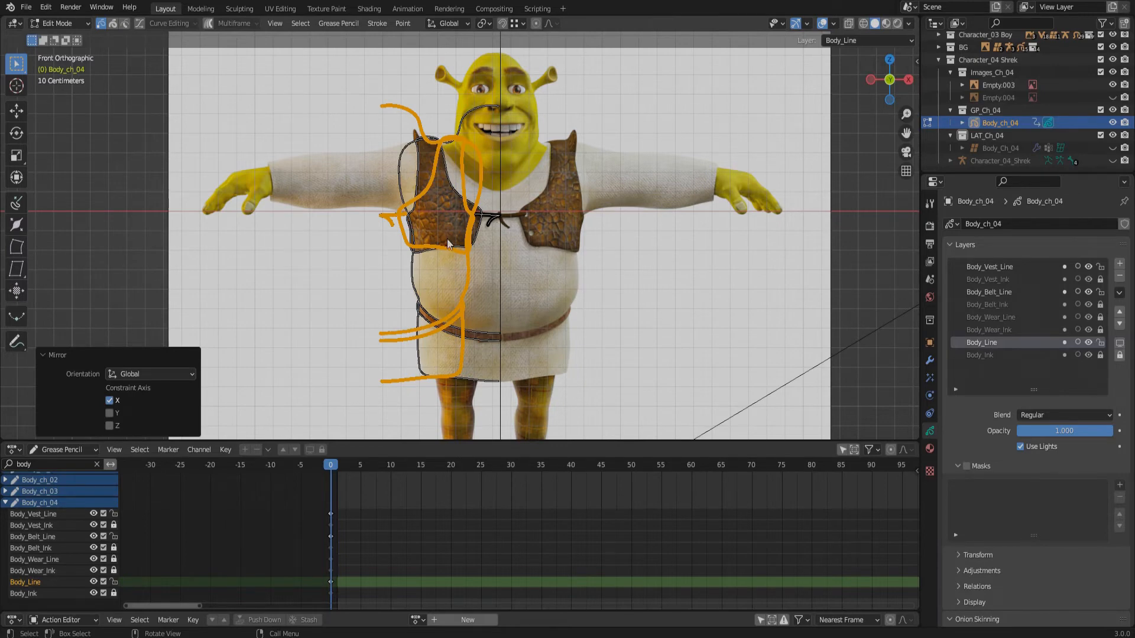
key("g")
key("x")
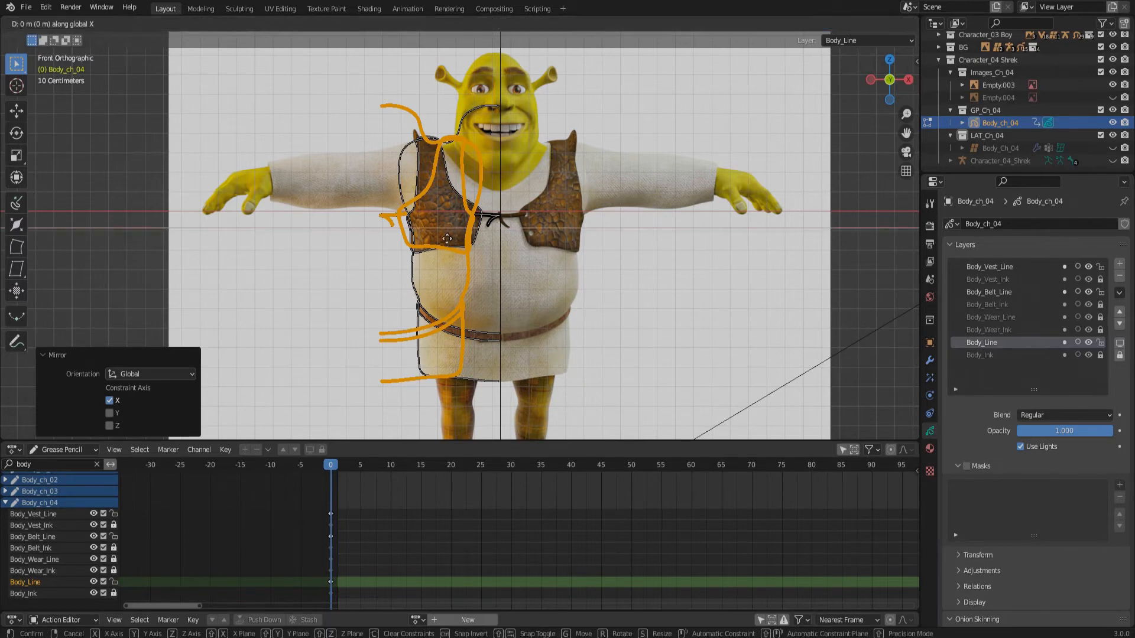
left_click(567, 247)
scroll(545, 268, "up", 2)
scroll(548, 271, "down", 2)
scroll(547, 270, "up", 2)
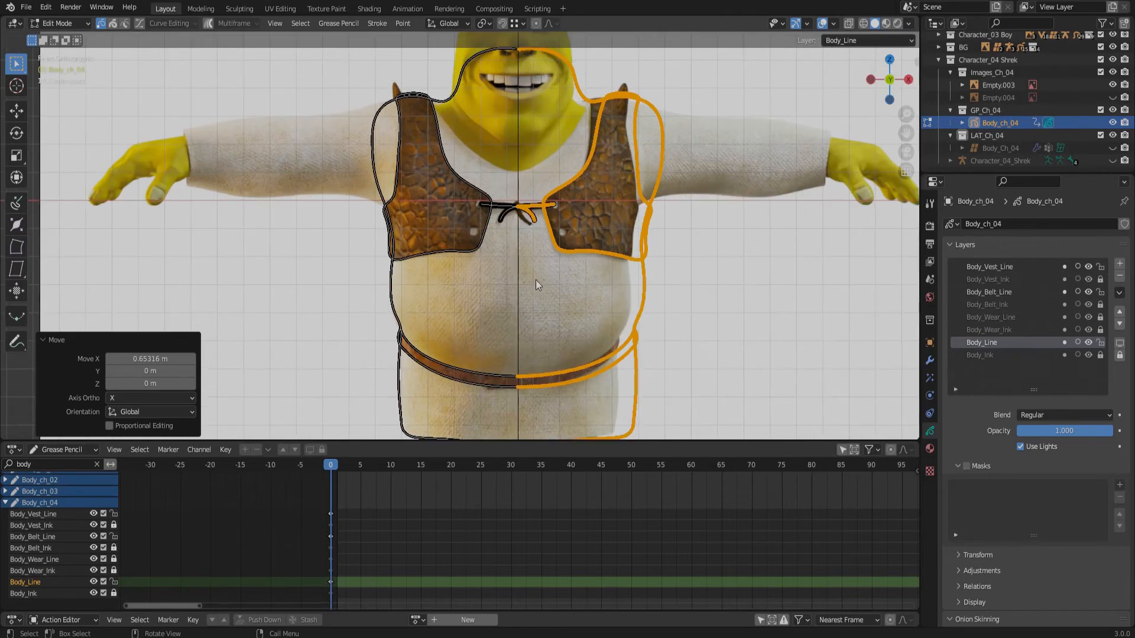
scroll(535, 279, "down", 3)
scroll(578, 251, "up", 1)
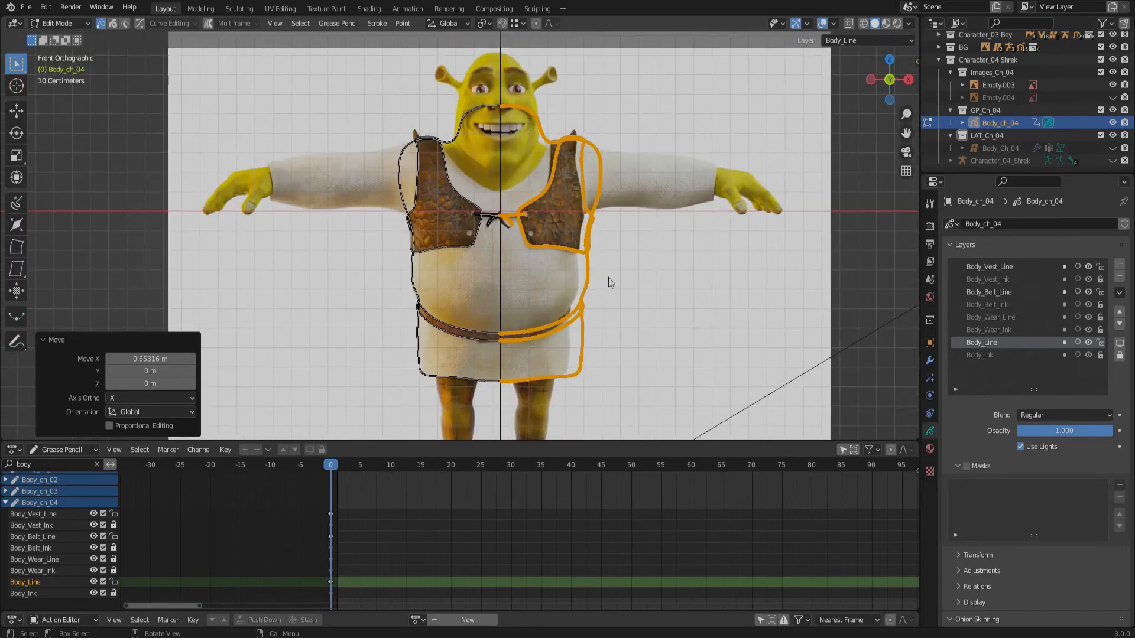
scroll(496, 77, "up", 3)
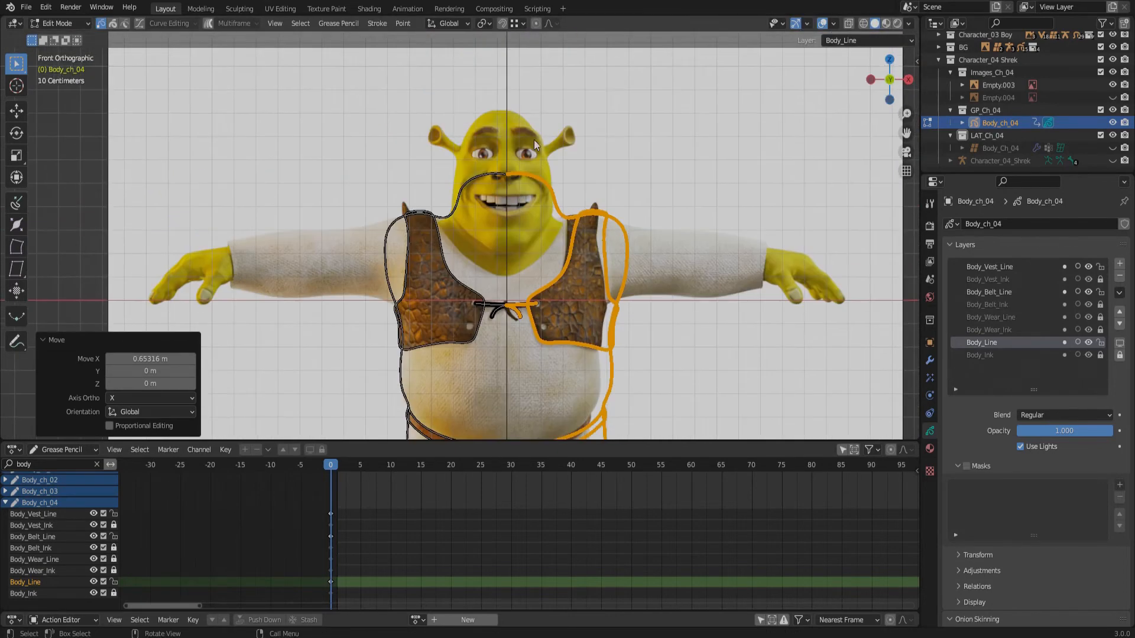
scroll(515, 334, "down", 3)
scroll(517, 278, "up", 3)
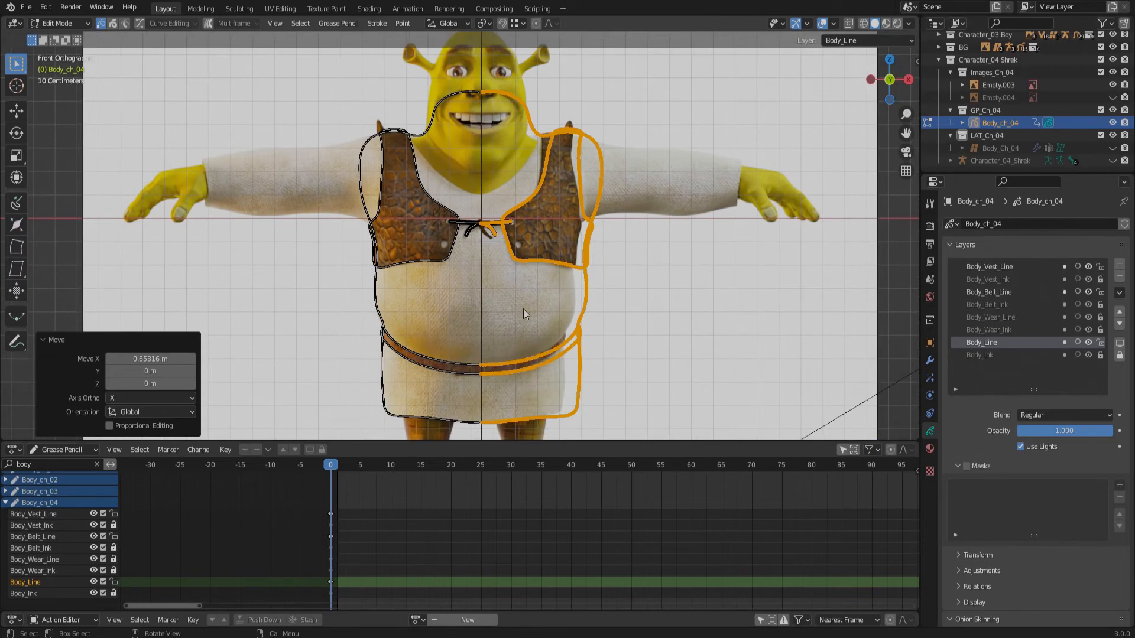
left_click(493, 254)
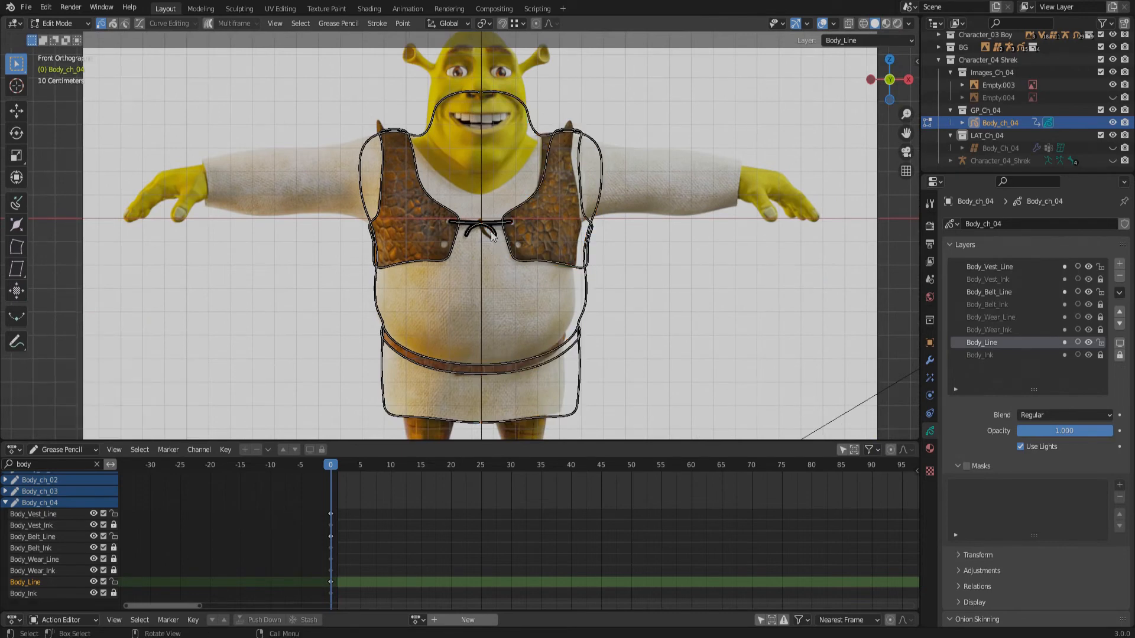
Join the two halves of the body outline at their end points on the centre line under the nose
scroll(476, 62, "up", 4)
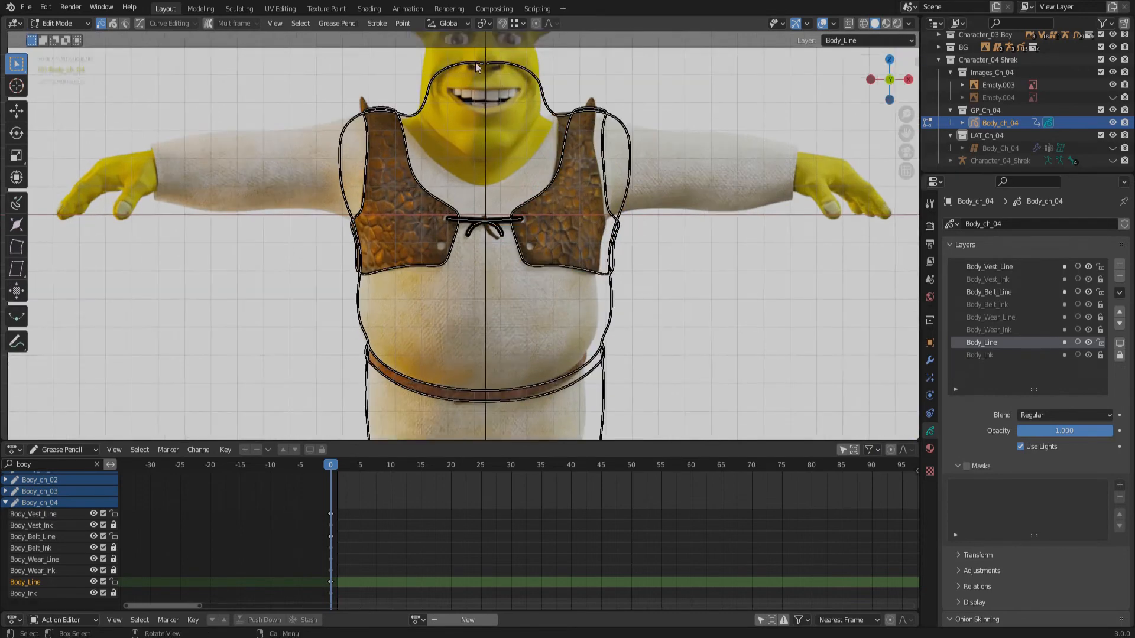
middle_click_drag(507, 79, 499, 319, "shift")
scroll(488, 243, "up", 5)
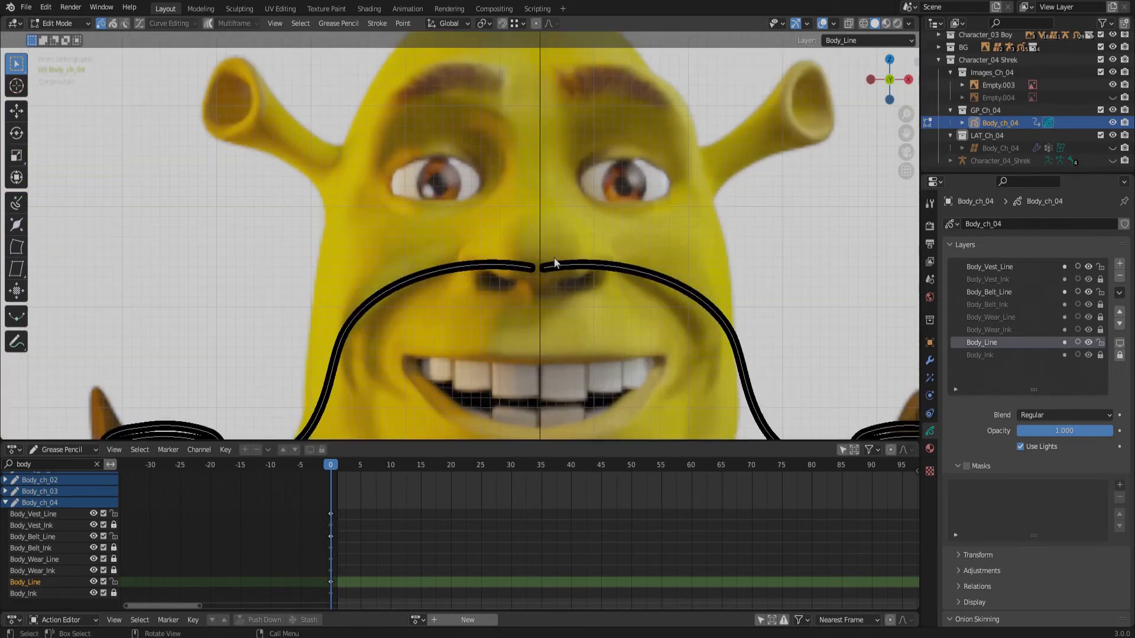
left_click(532, 269)
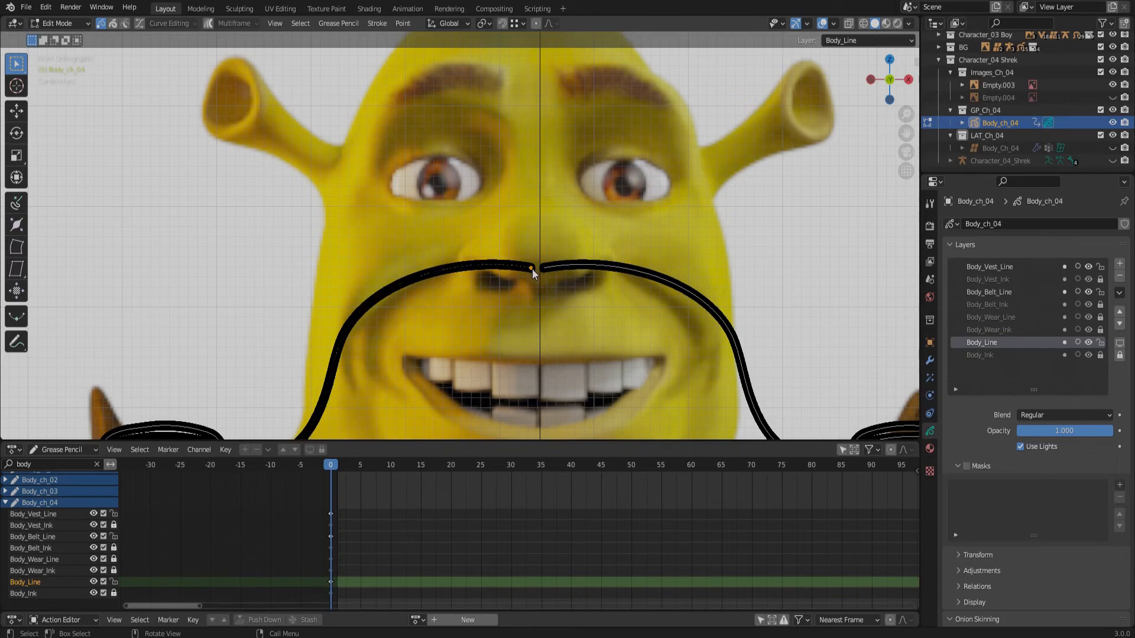
scroll(534, 269, "up", 4)
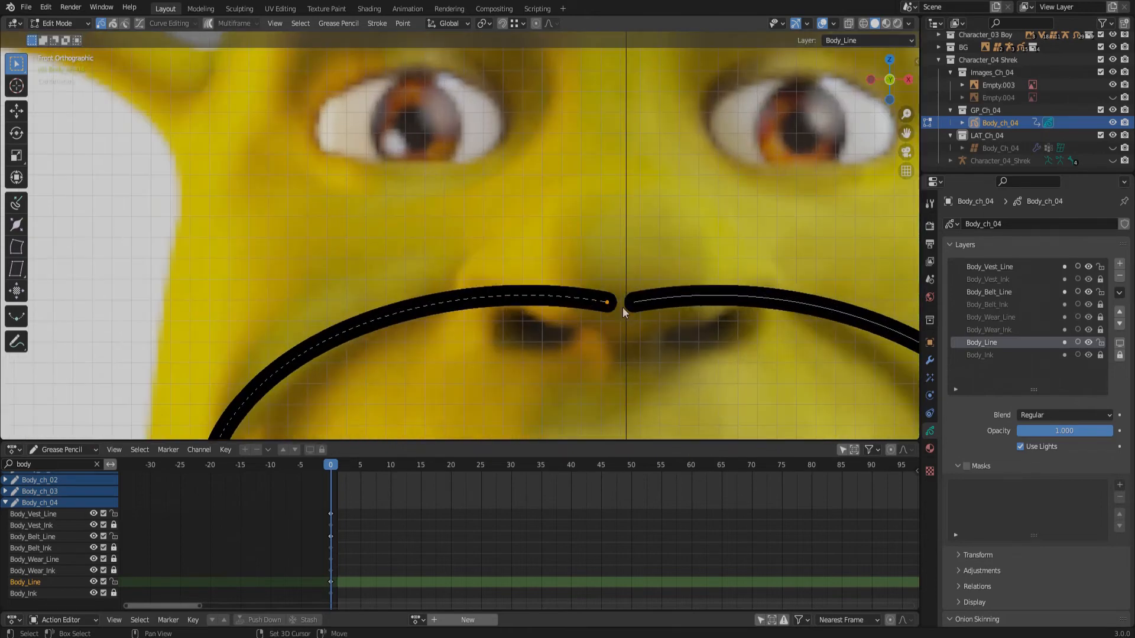
left_click(622, 307, "shift")
key("ctrl+j")
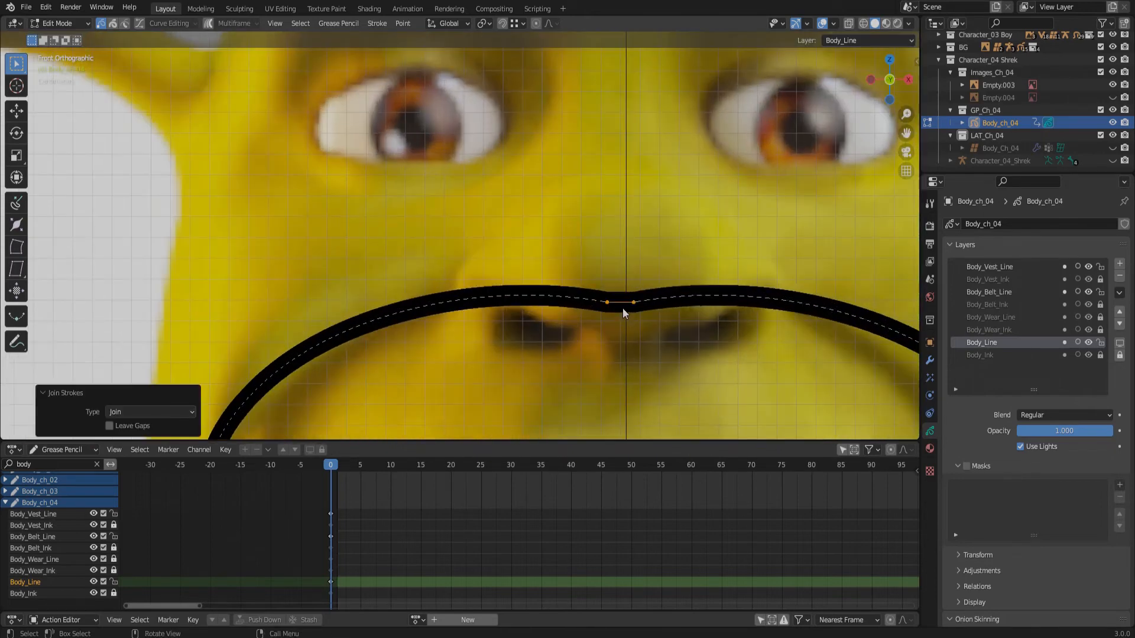
Close the body outline at the centre of the hem between its two end points, creating geometry
scroll(623, 307, "down", 8)
scroll(609, 306, "down", 3)
middle_click_drag(571, 222, 561, 35, "shift")
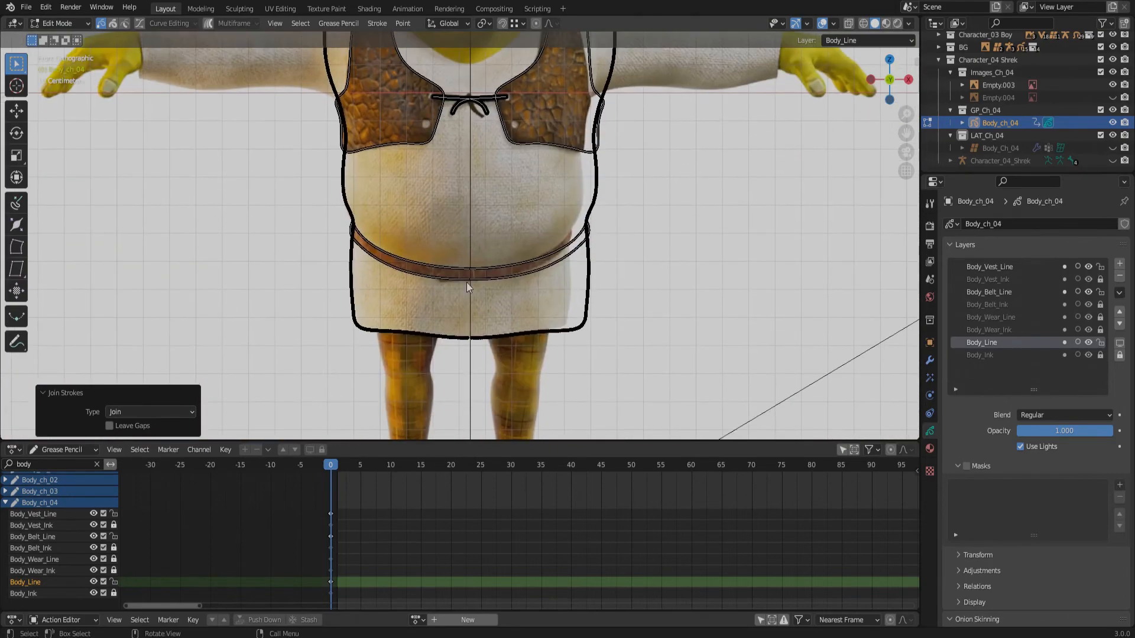
scroll(467, 282, "up", 4)
middle_click_drag(484, 385, 491, 222, "shift")
scroll(492, 223, "up", 7)
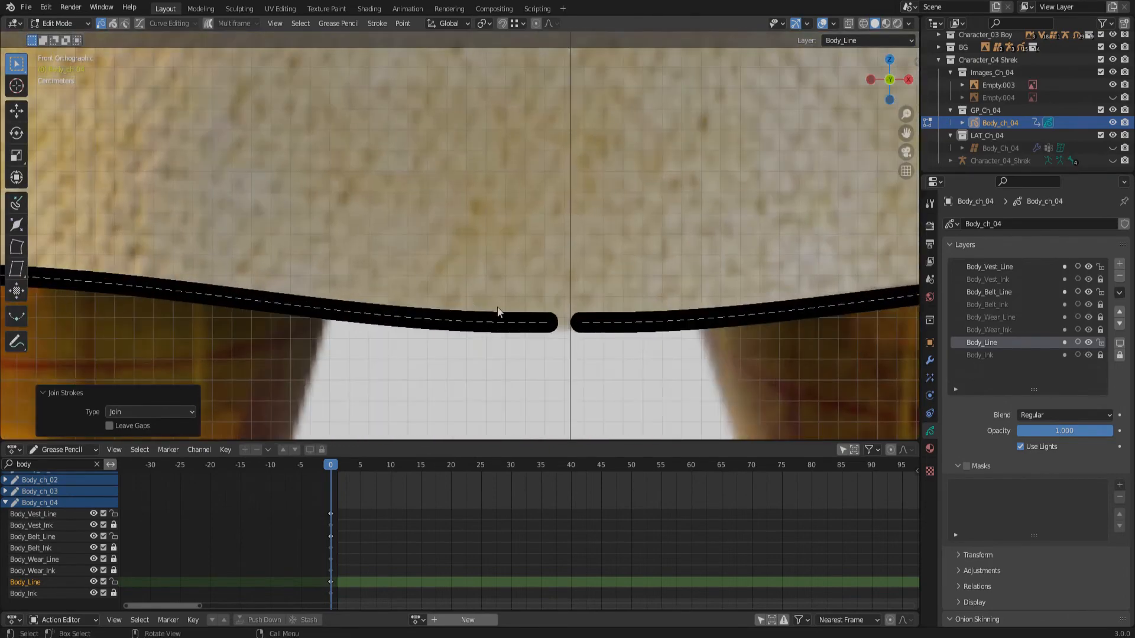
left_click(557, 329)
left_click(580, 325, "shift")
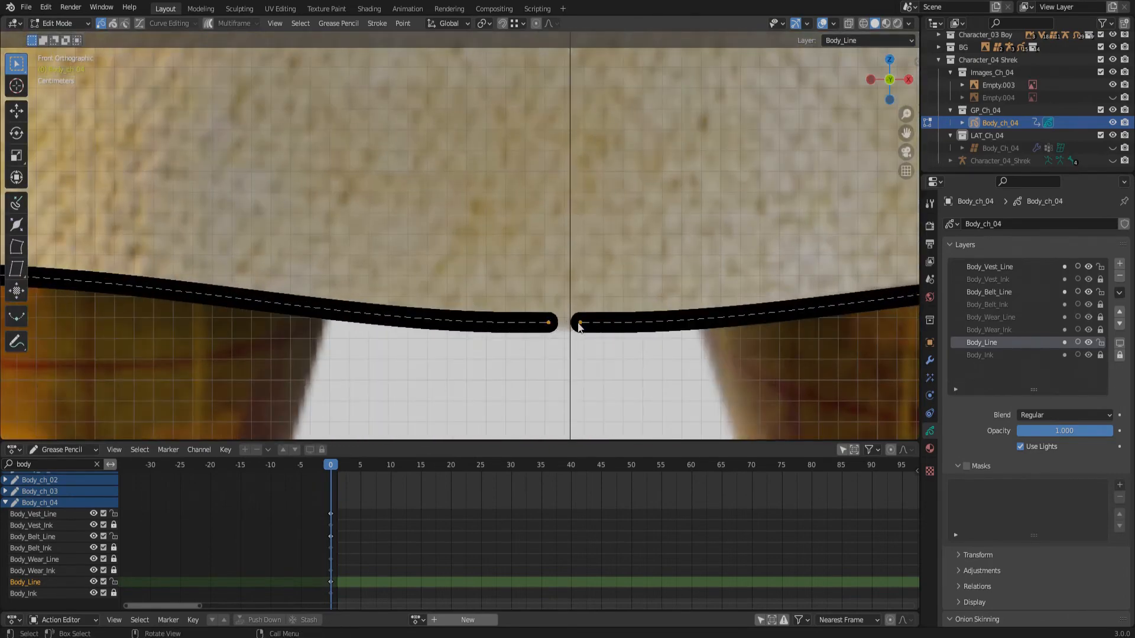
key("f")
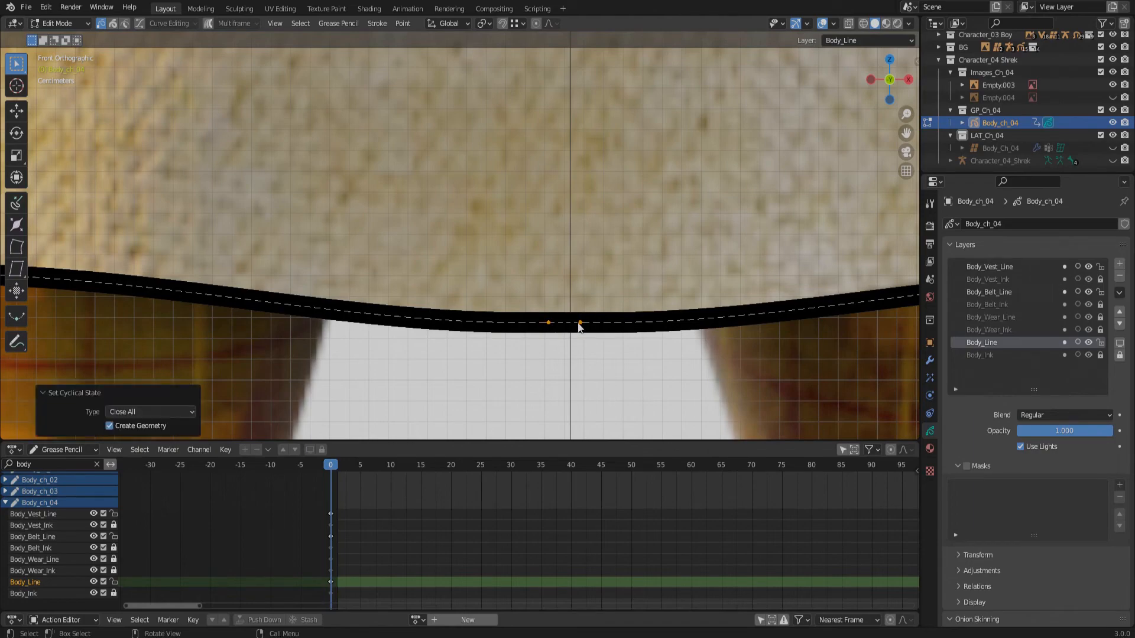
Join the mirrored halves of the belt lines at their end points on the centre line
scroll(578, 327, "down", 9)
middle_click_drag(525, 194, 528, 392, "shift")
middle_click_drag(493, 224, 543, 138, "shift")
scroll(510, 303, "up", 7)
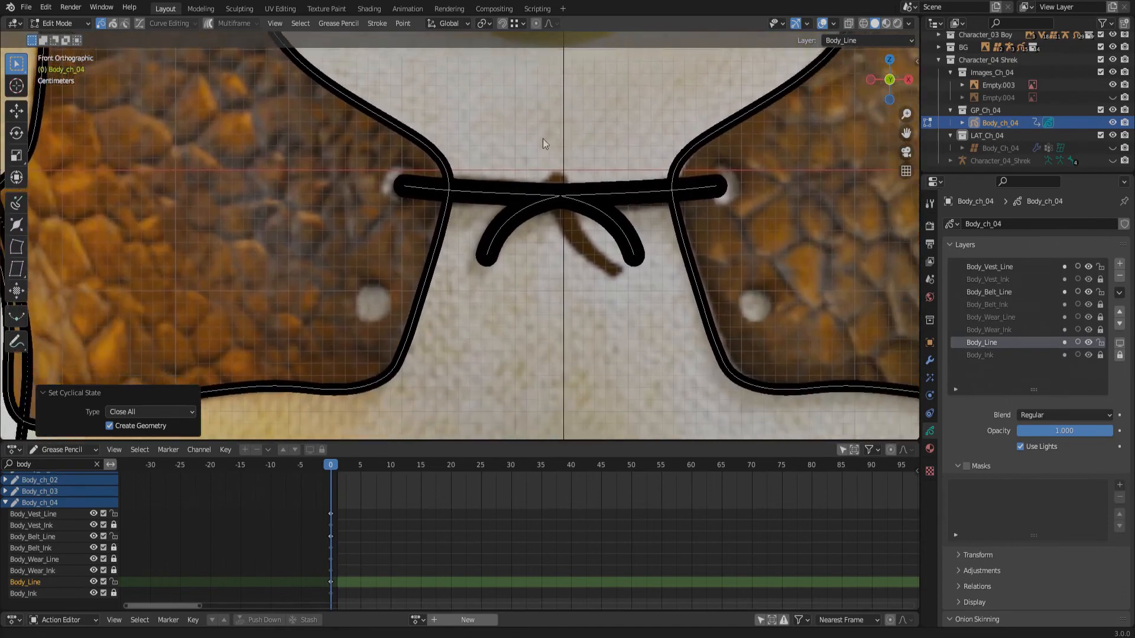
scroll(543, 138, "down", 6)
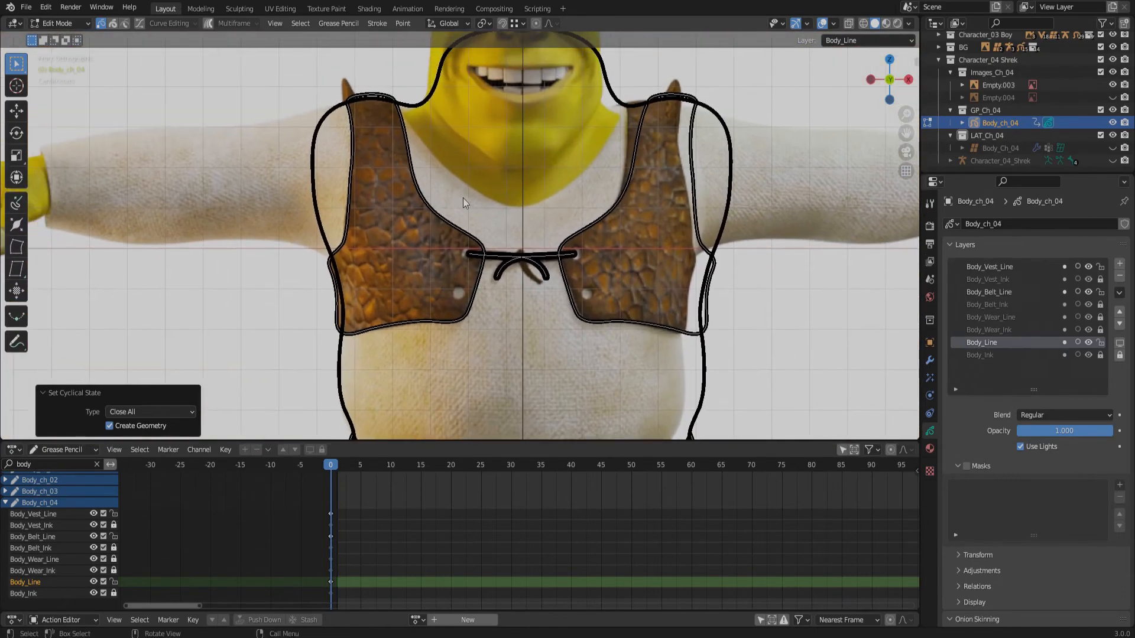
scroll(526, 260, "up", 8)
key("ctrl+j")
scroll(553, 307, "up", 3)
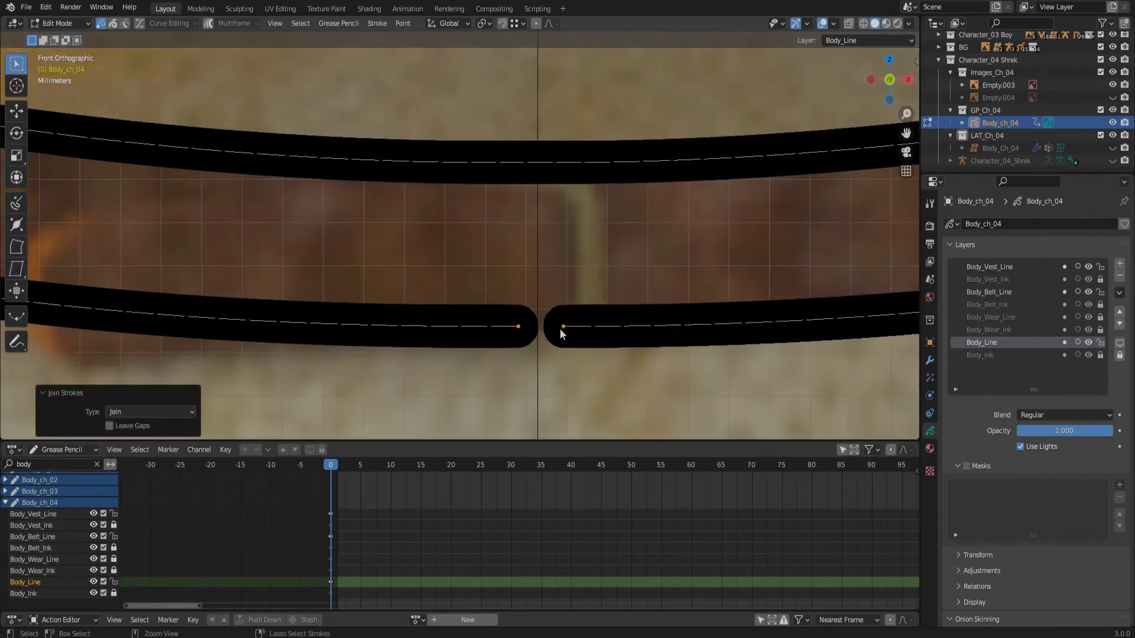
key("ctrl+z")
scroll(523, 191, "down", 10)
Switch to Sculpt Mode and touch up the joined strokes near the centre of the body
left_click(61, 23)
left_click(61, 63)
left_click_drag(562, 218, 549, 239)
scroll(491, 186, "down", 6)
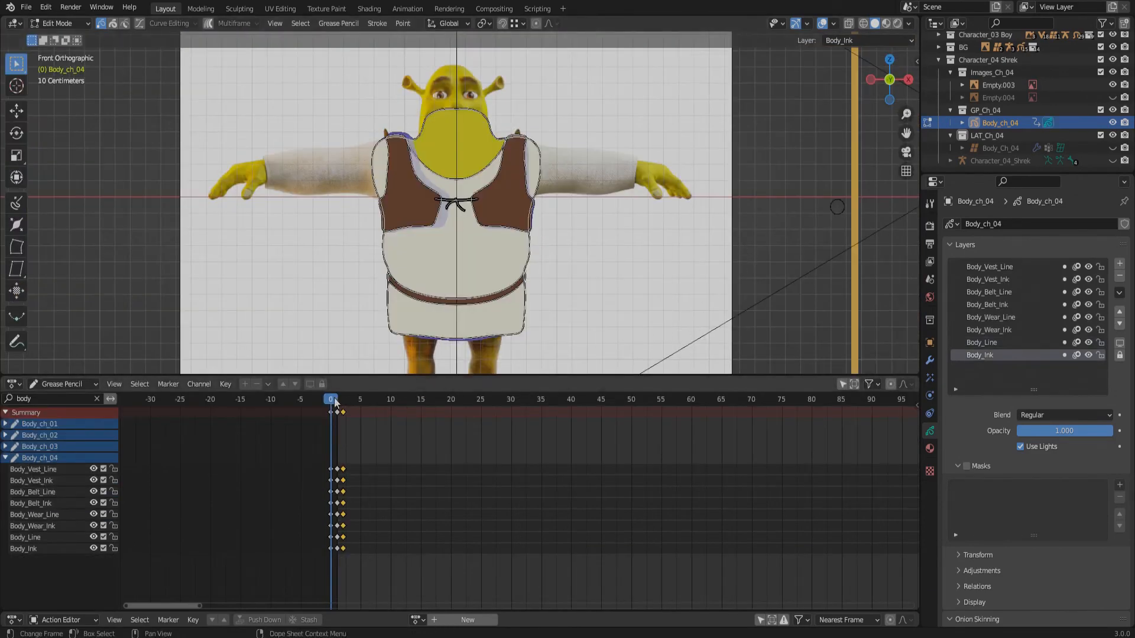
Scrub the timeline between frames 0 and 1 to compare the coloured body drawings
left_click_drag(334, 402, 337, 402)
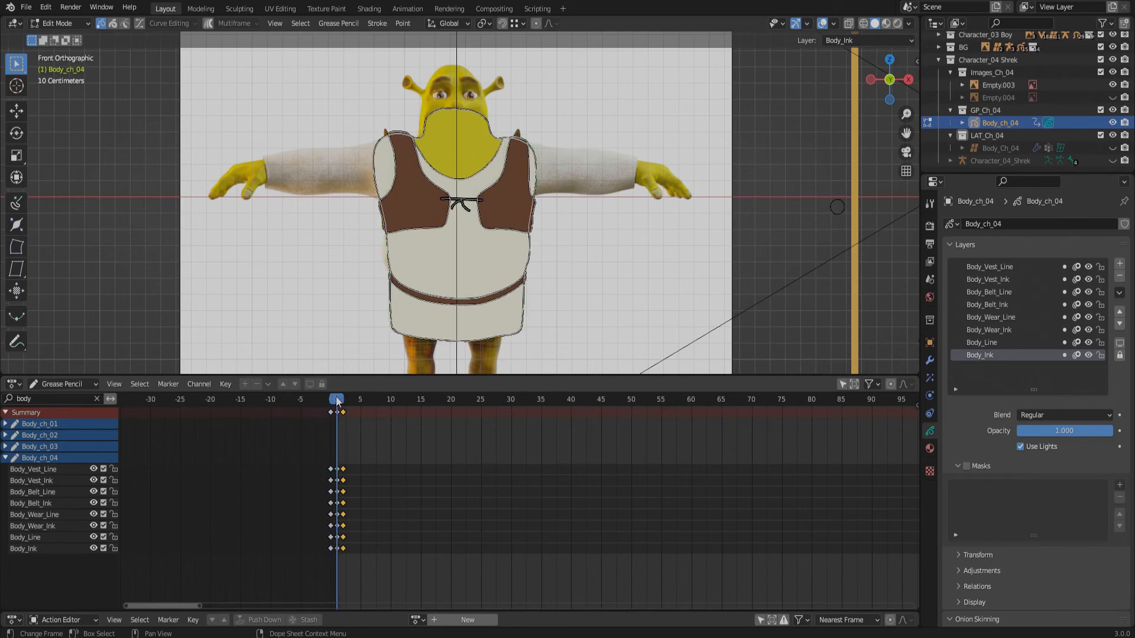
left_click_drag(338, 402, 337, 403)
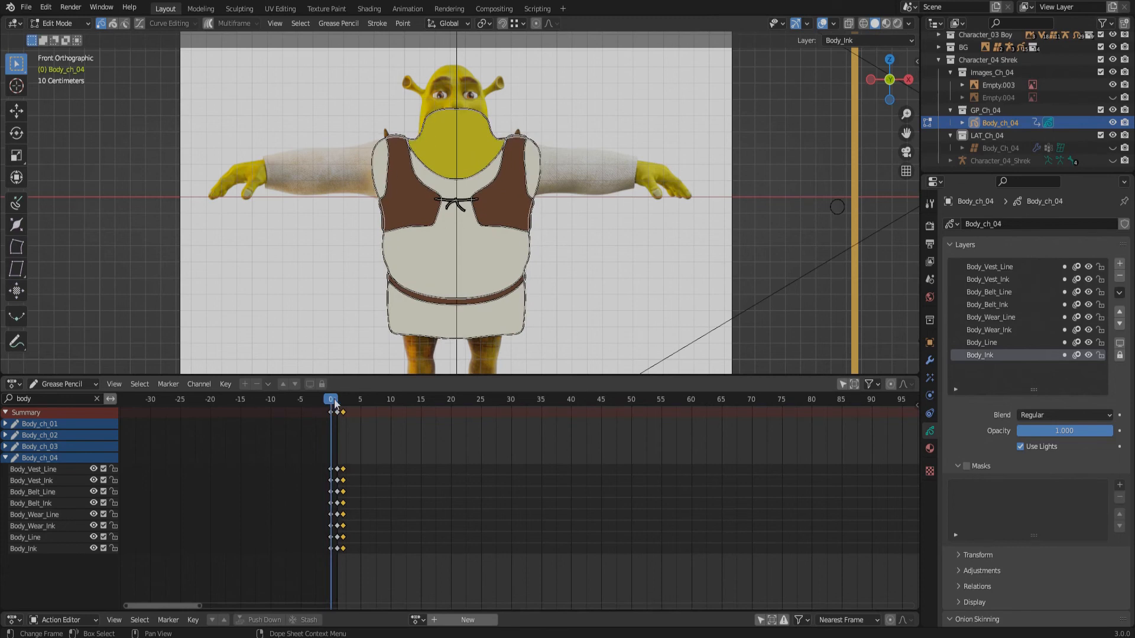
left_click(335, 402)
left_click_drag(335, 402, 332, 403)
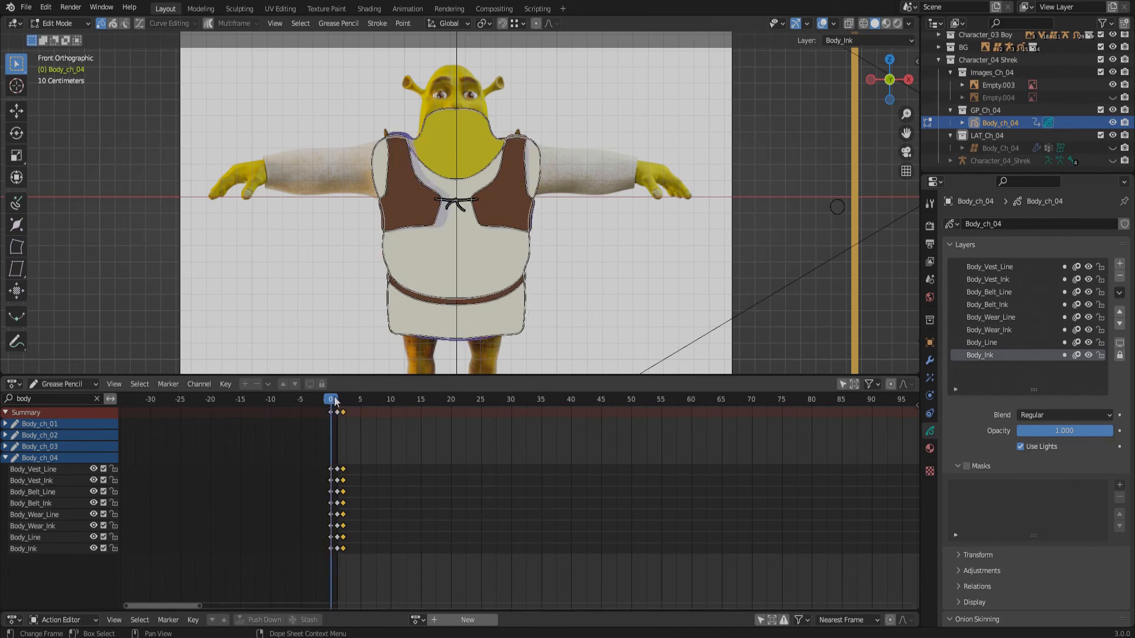